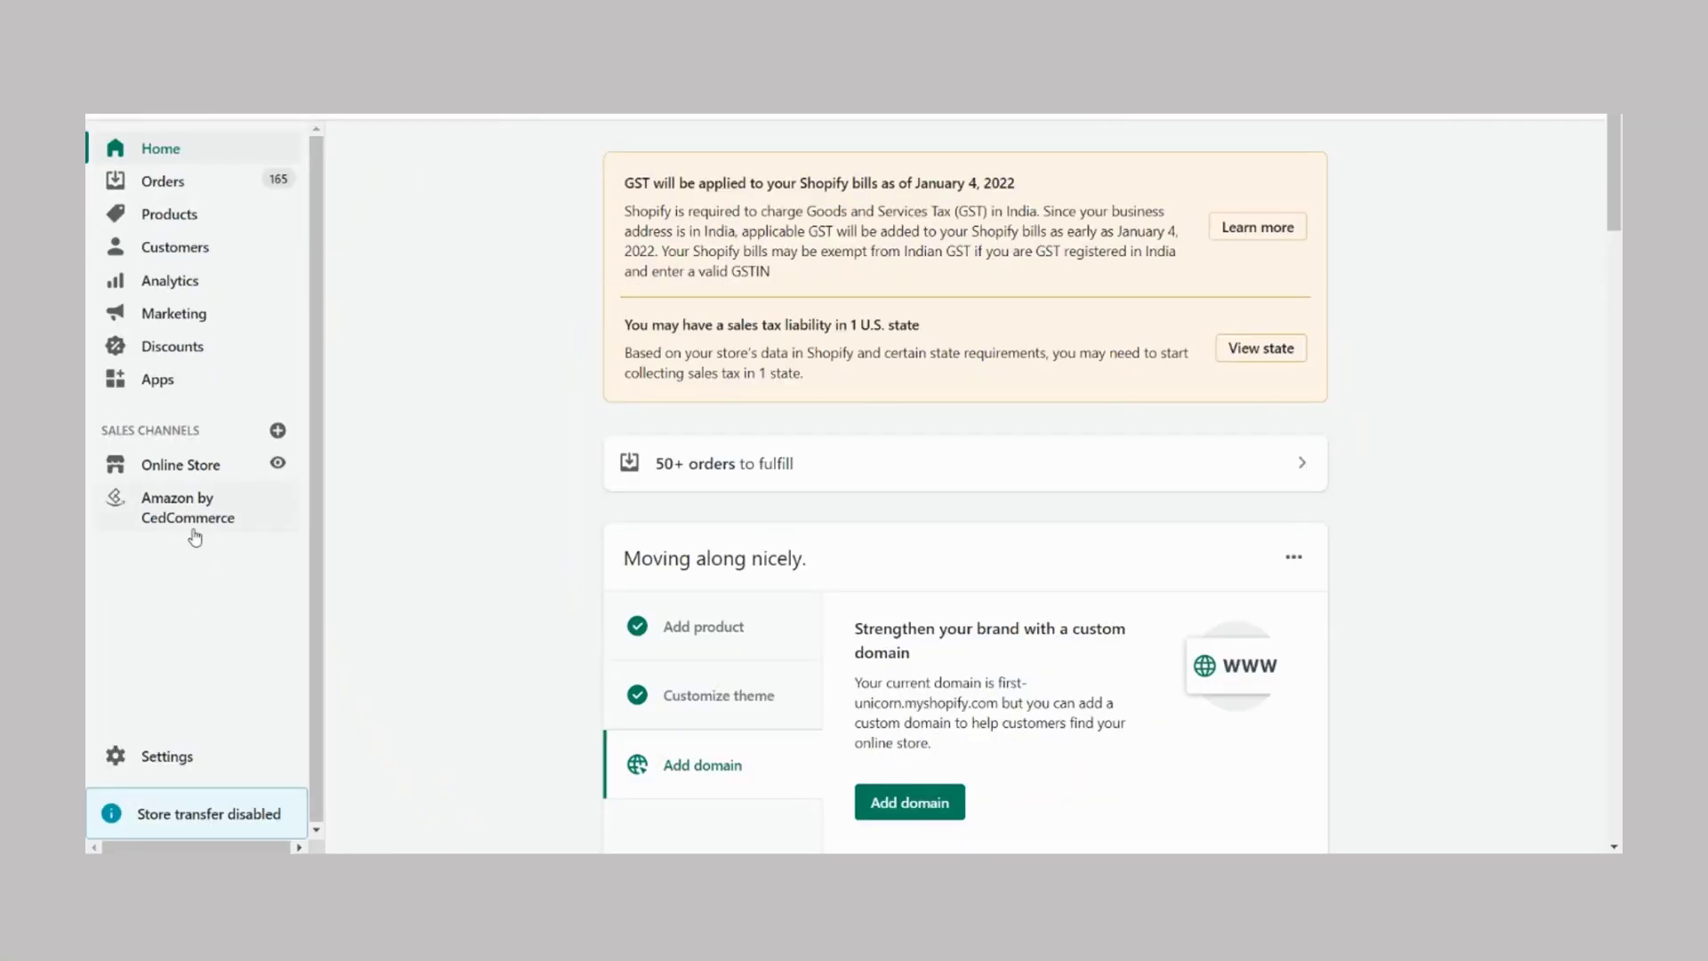
Step: From Amazon by CedCommerce Settings, add a new custom template named 'Books'
{"action": "left_click", "coordinate": [201, 508]}
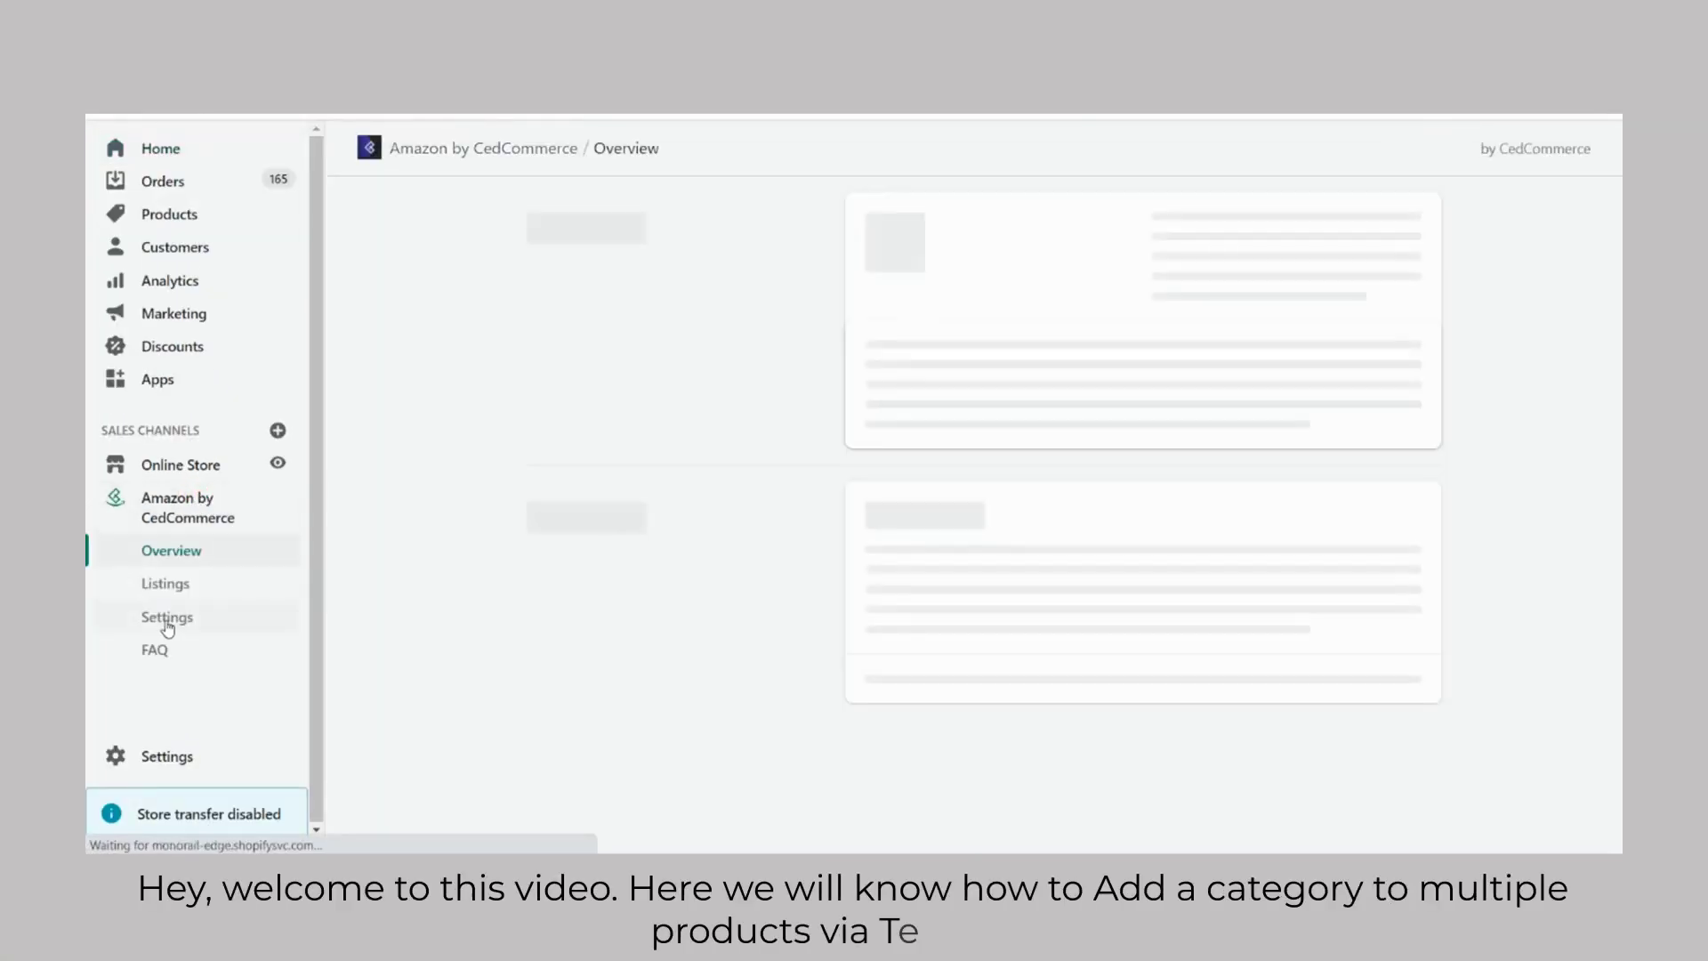
{"action": "left_click", "coordinate": [166, 618]}
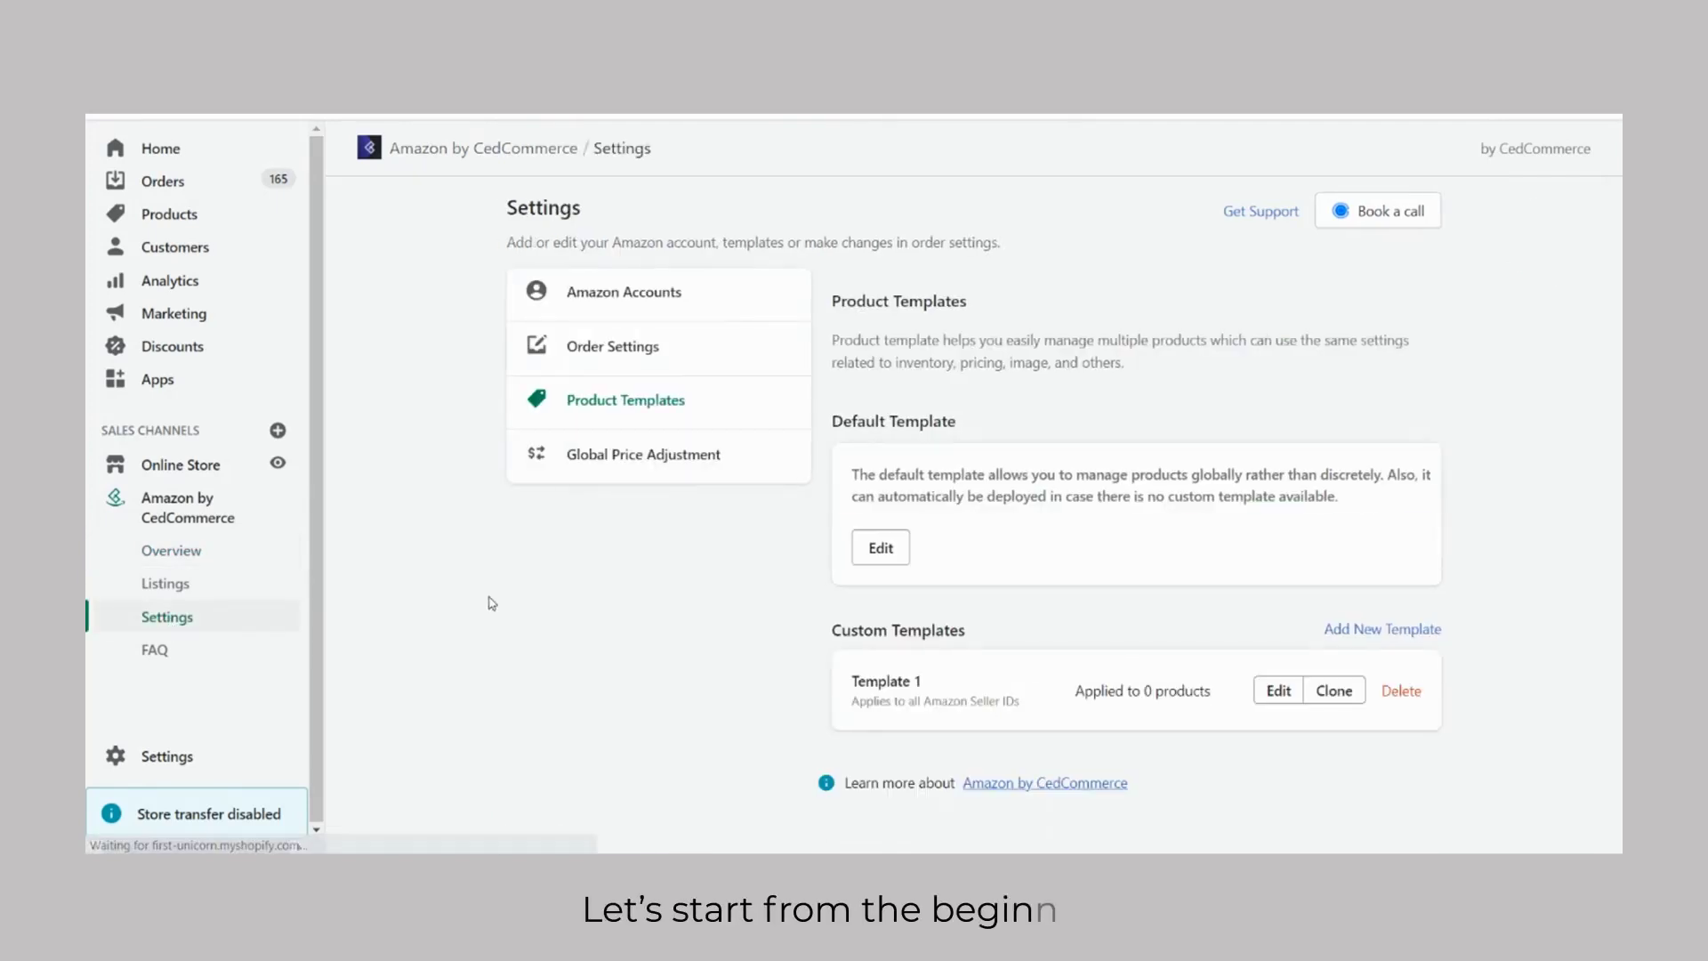
{"action": "left_click", "coordinate": [1391, 635]}
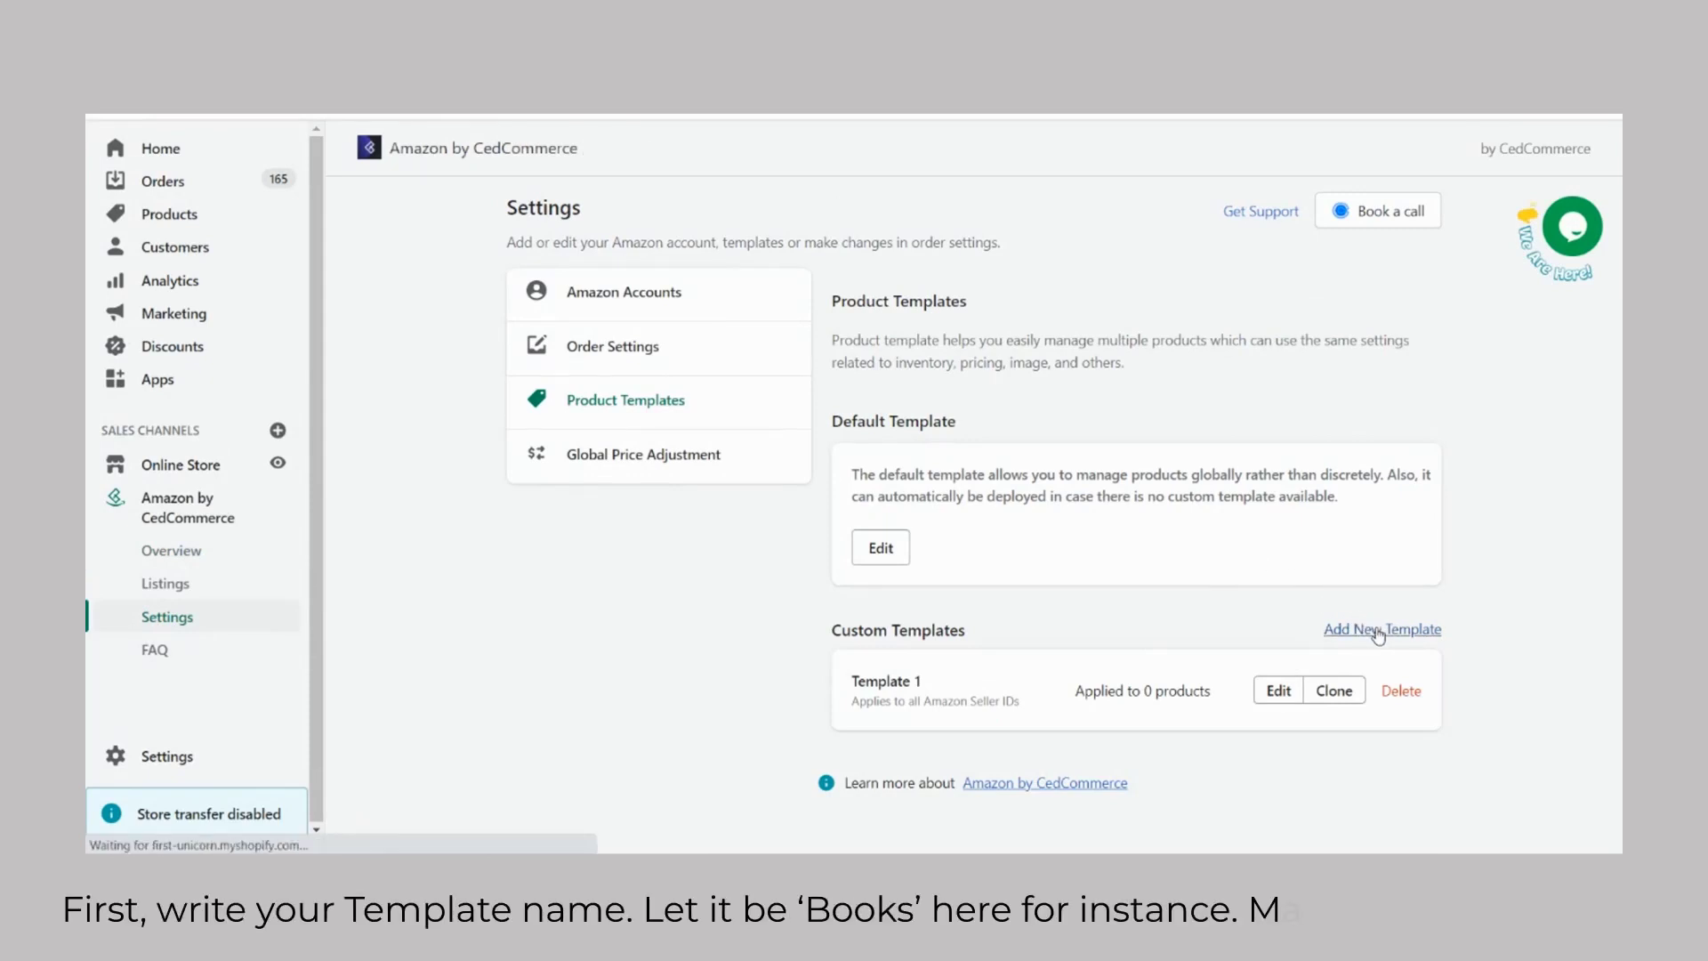
{"action": "left_click", "coordinate": [1134, 283]}
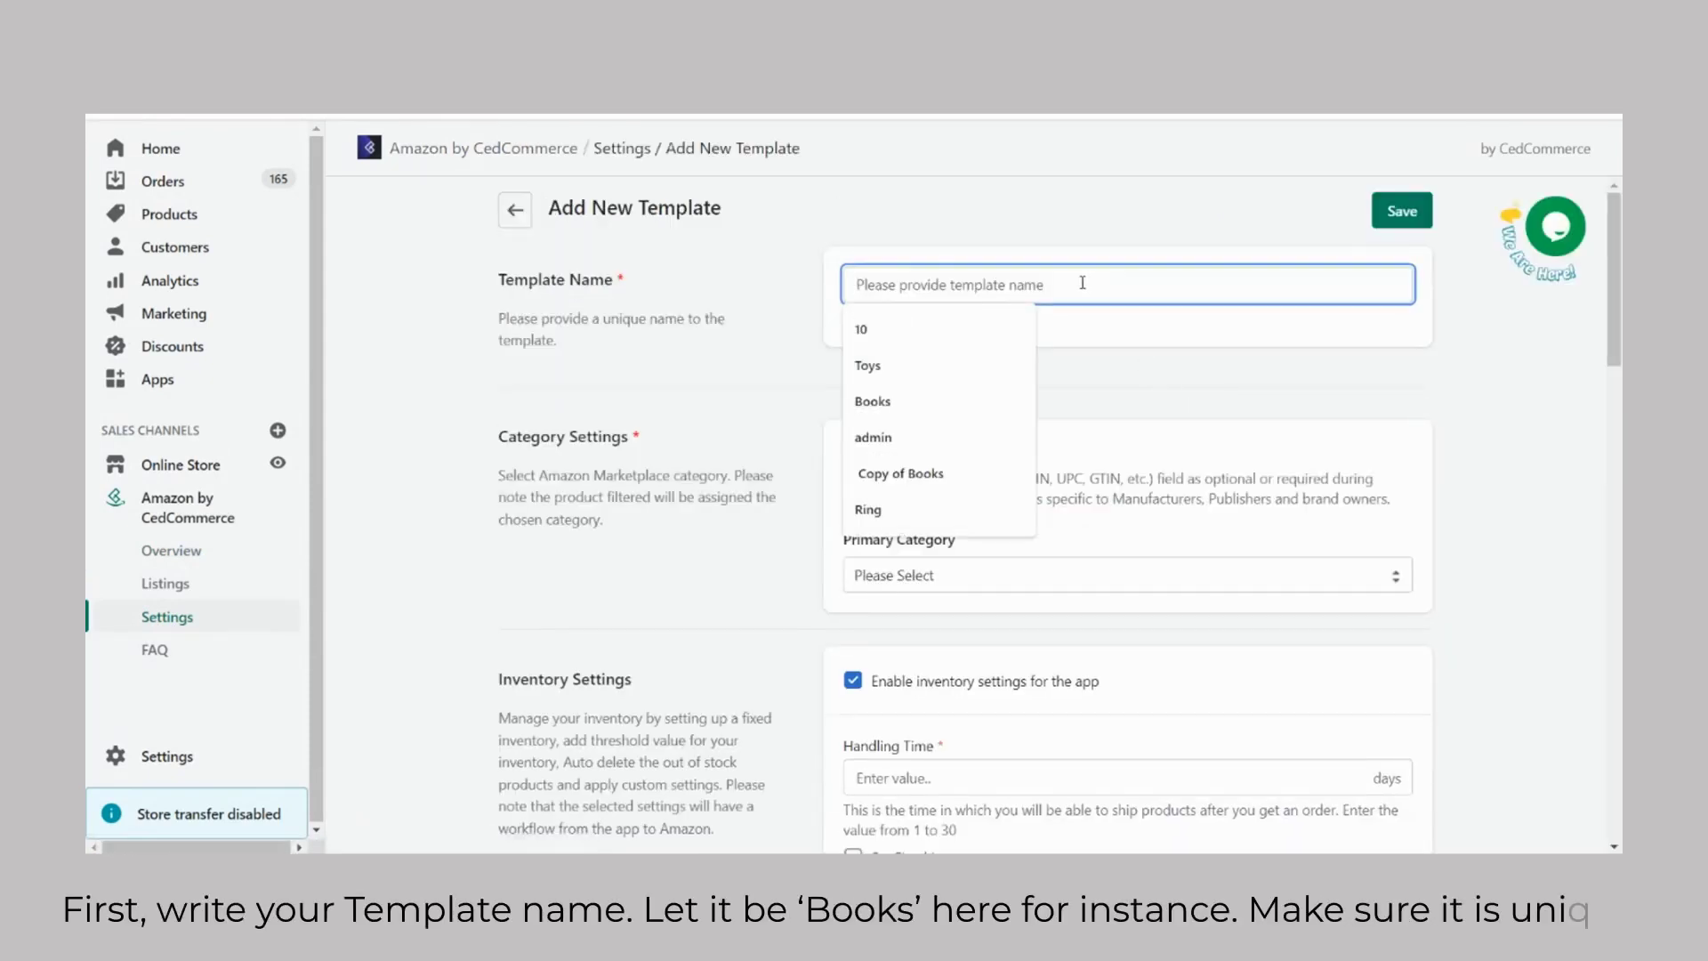
{"action": "type", "text": "Books"}
{"action": "left_click", "coordinate": [998, 325]}
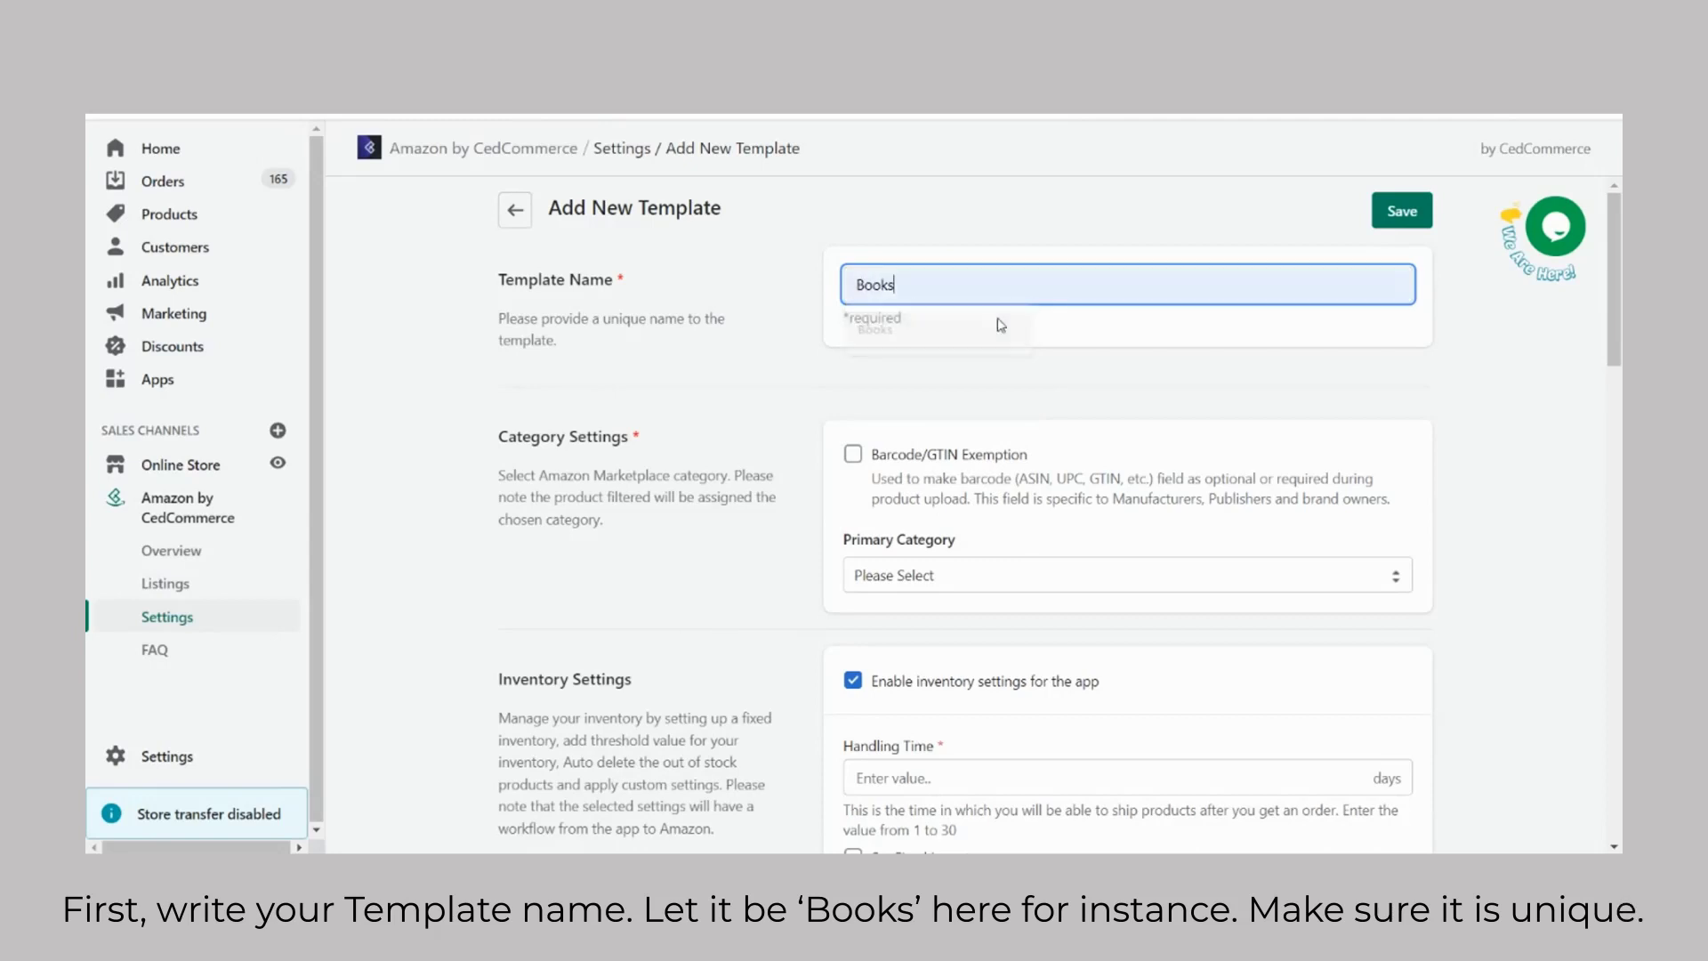
{"action": "scroll", "coordinate": [999, 325], "scroll_direction": "down", "scroll_amount": 2}
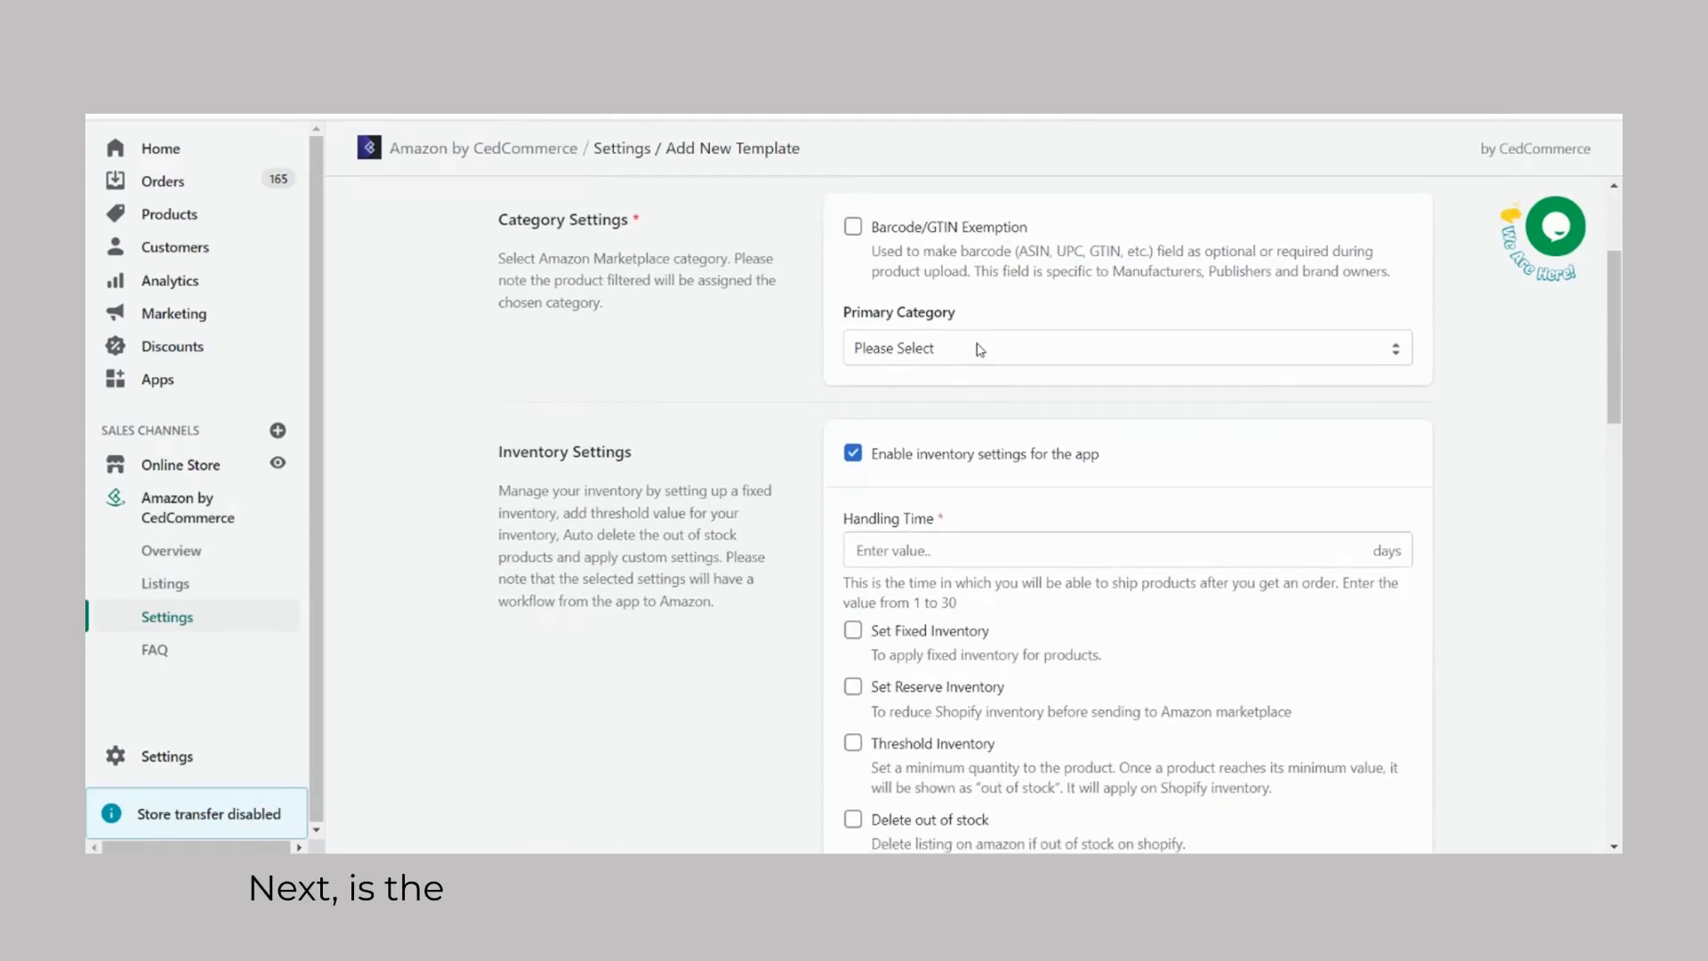
Step: Set primary category 'book', sub category 'bookloader', and browse node ID 'Books'
{"action": "left_click", "coordinate": [977, 348]}
{"action": "type", "text": "boo"}
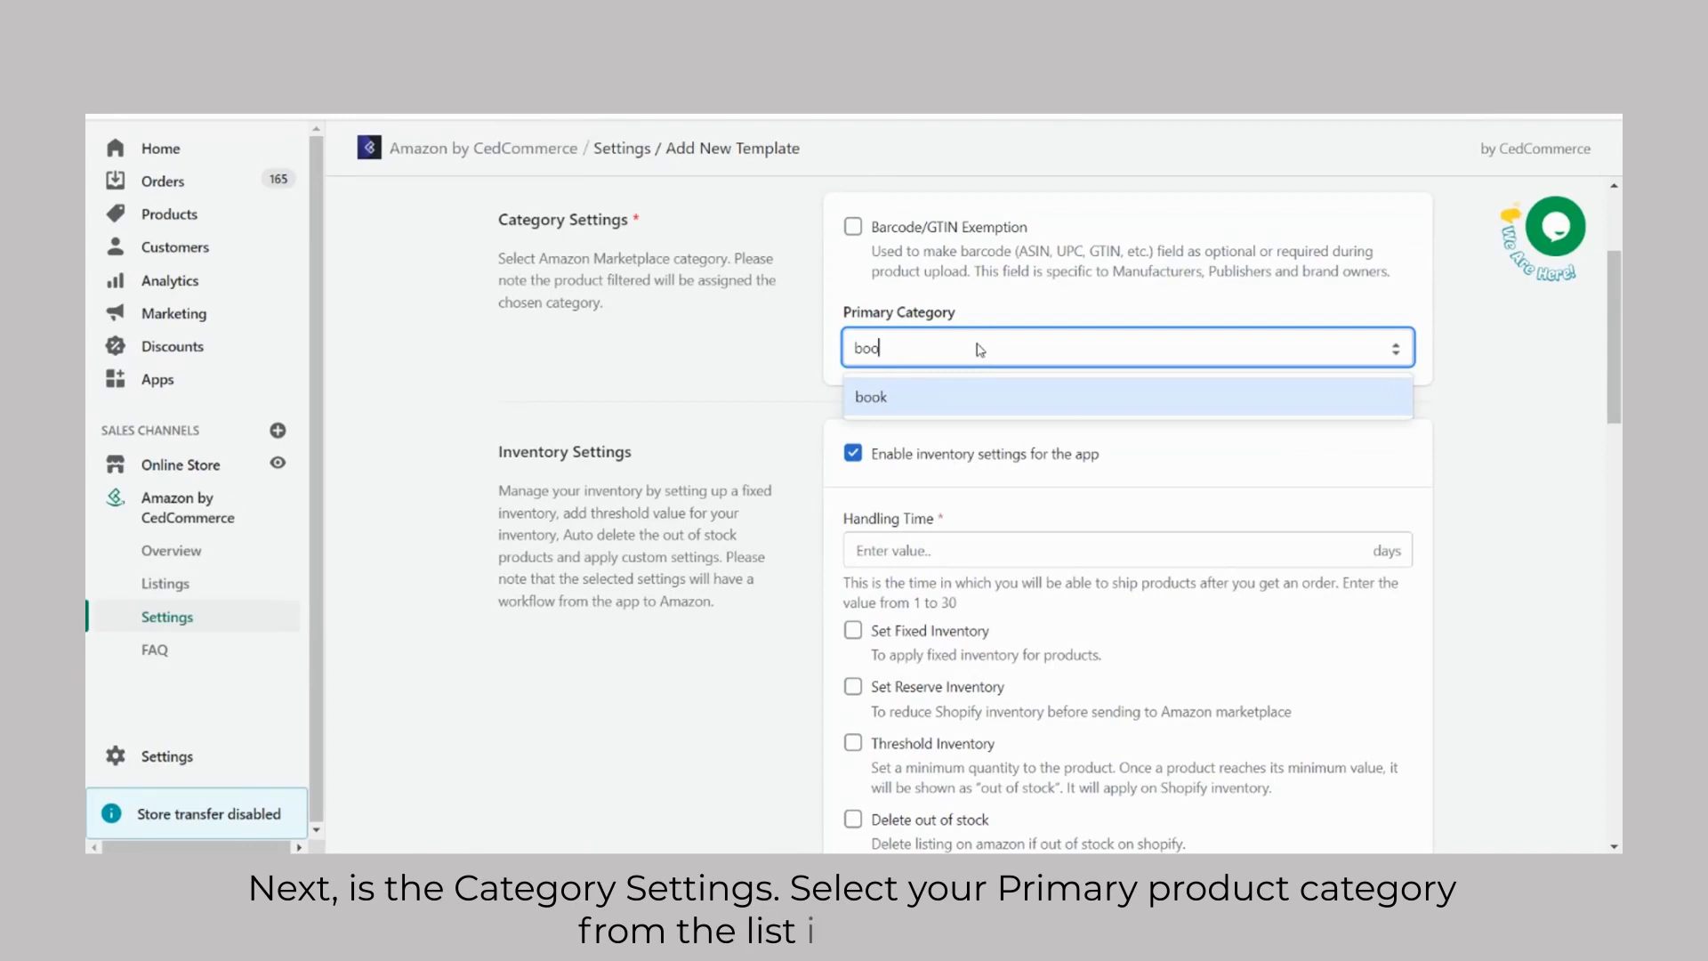
{"action": "left_click", "coordinate": [896, 399]}
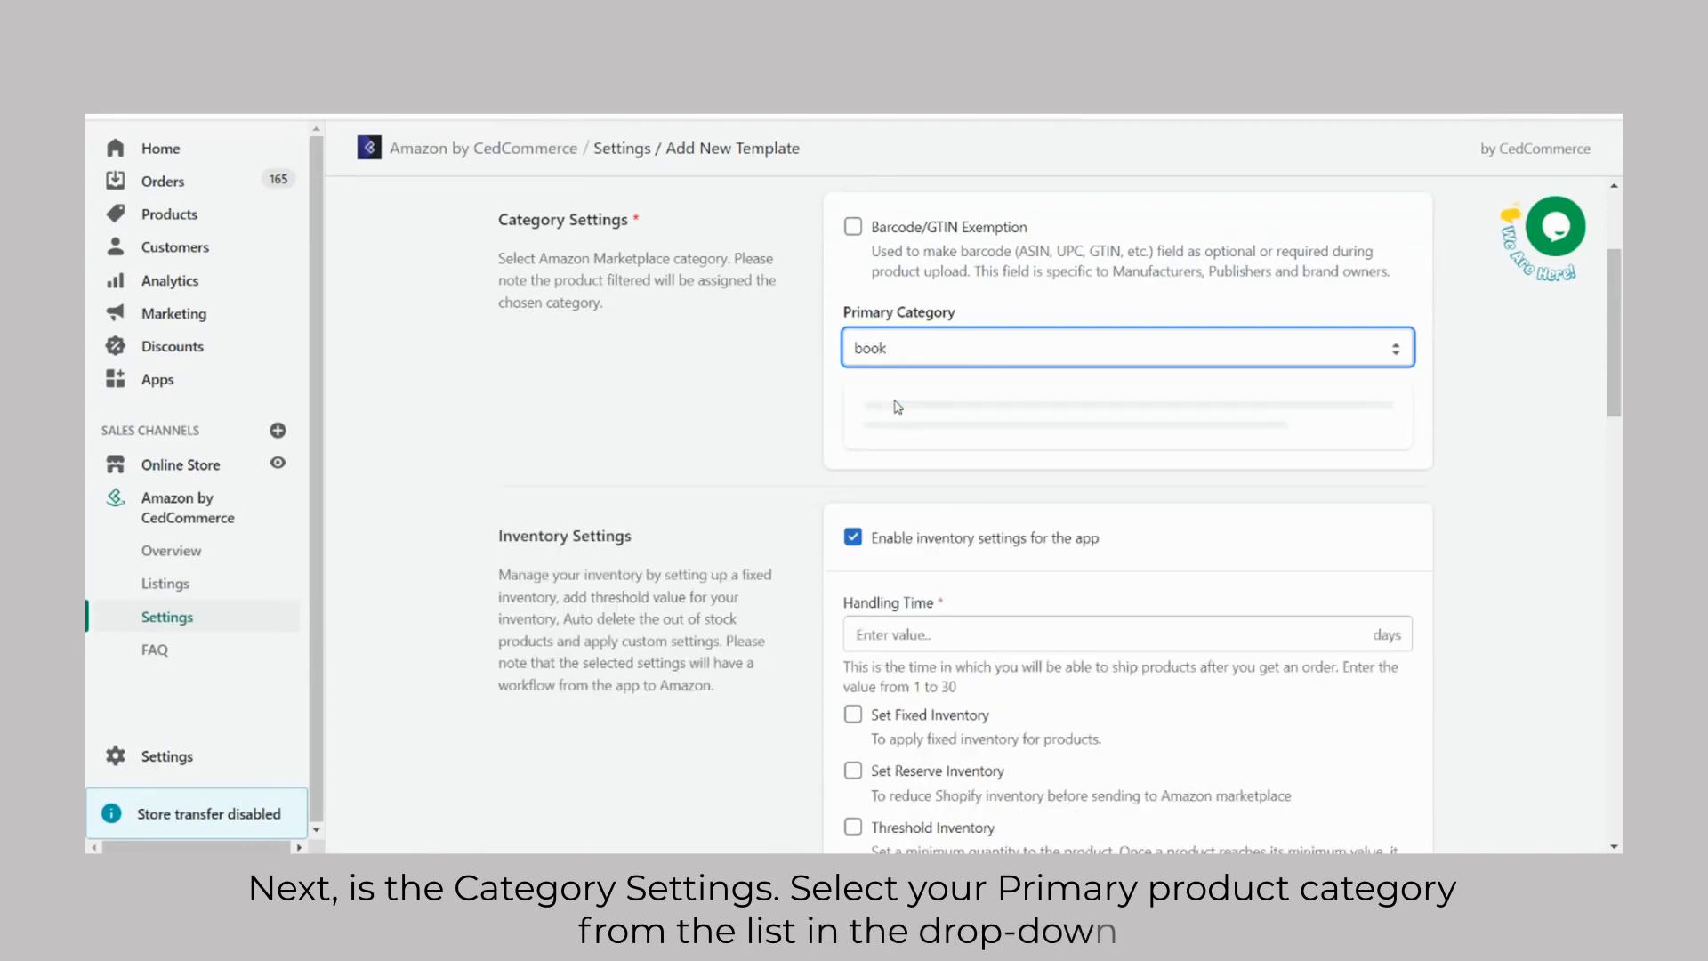
{"action": "scroll", "coordinate": [896, 408], "scroll_direction": "down", "scroll_amount": 2}
{"action": "left_click", "coordinate": [962, 285]}
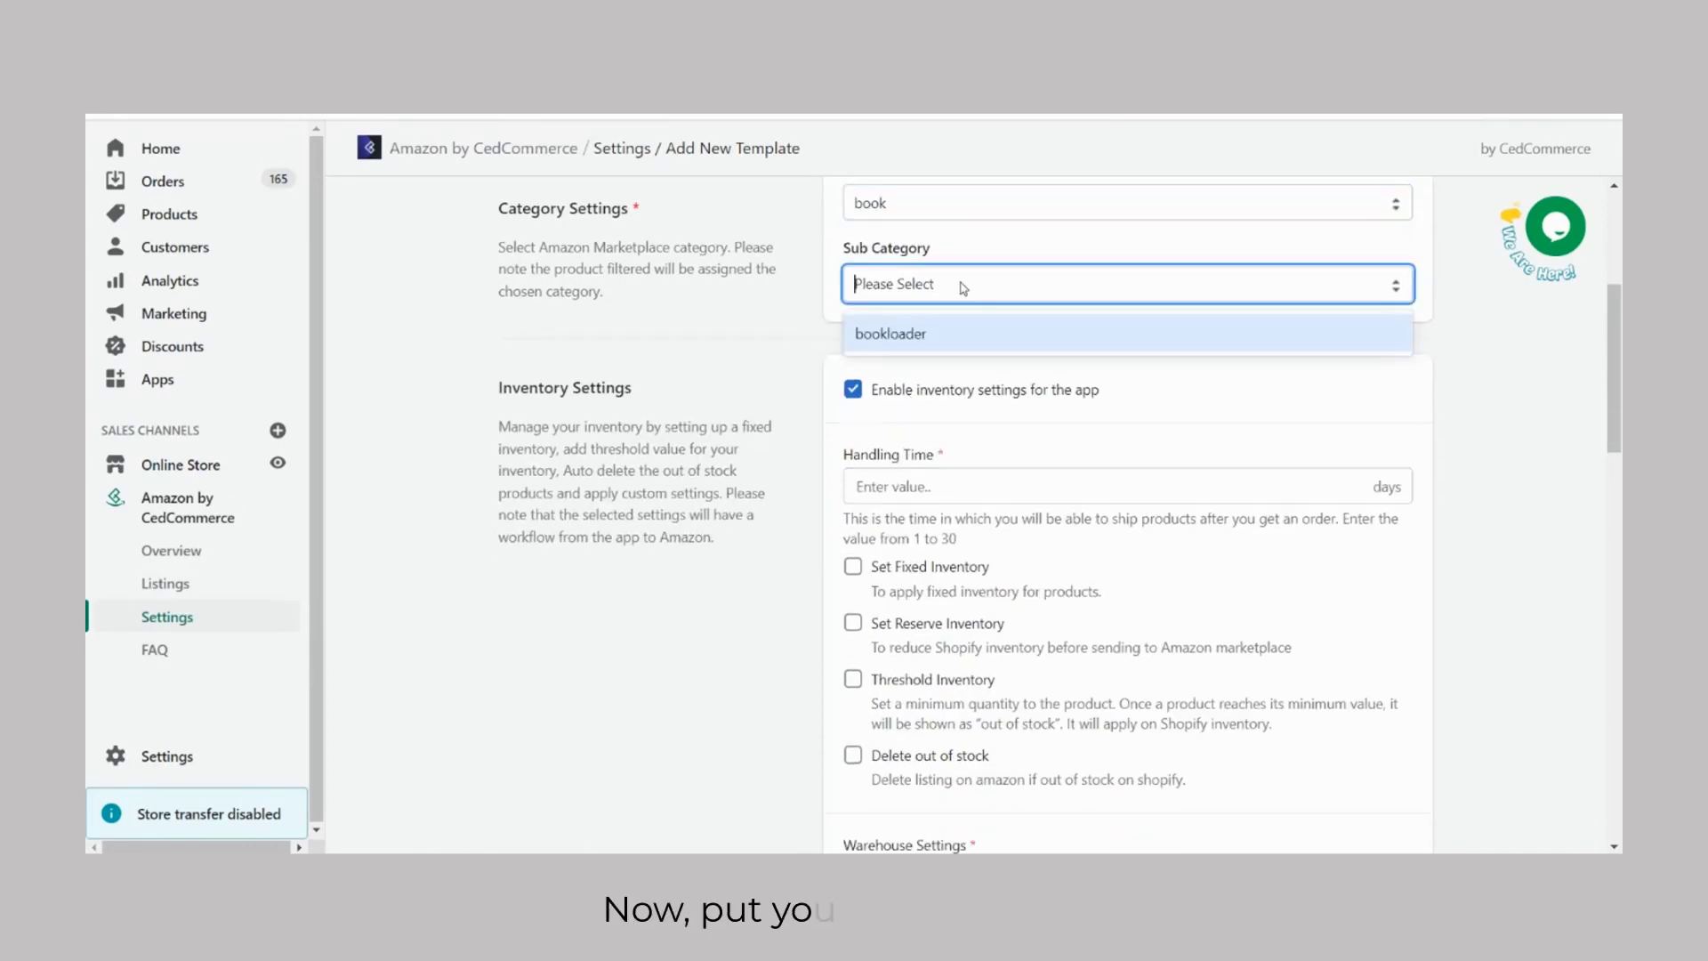
{"action": "left_click", "coordinate": [898, 332]}
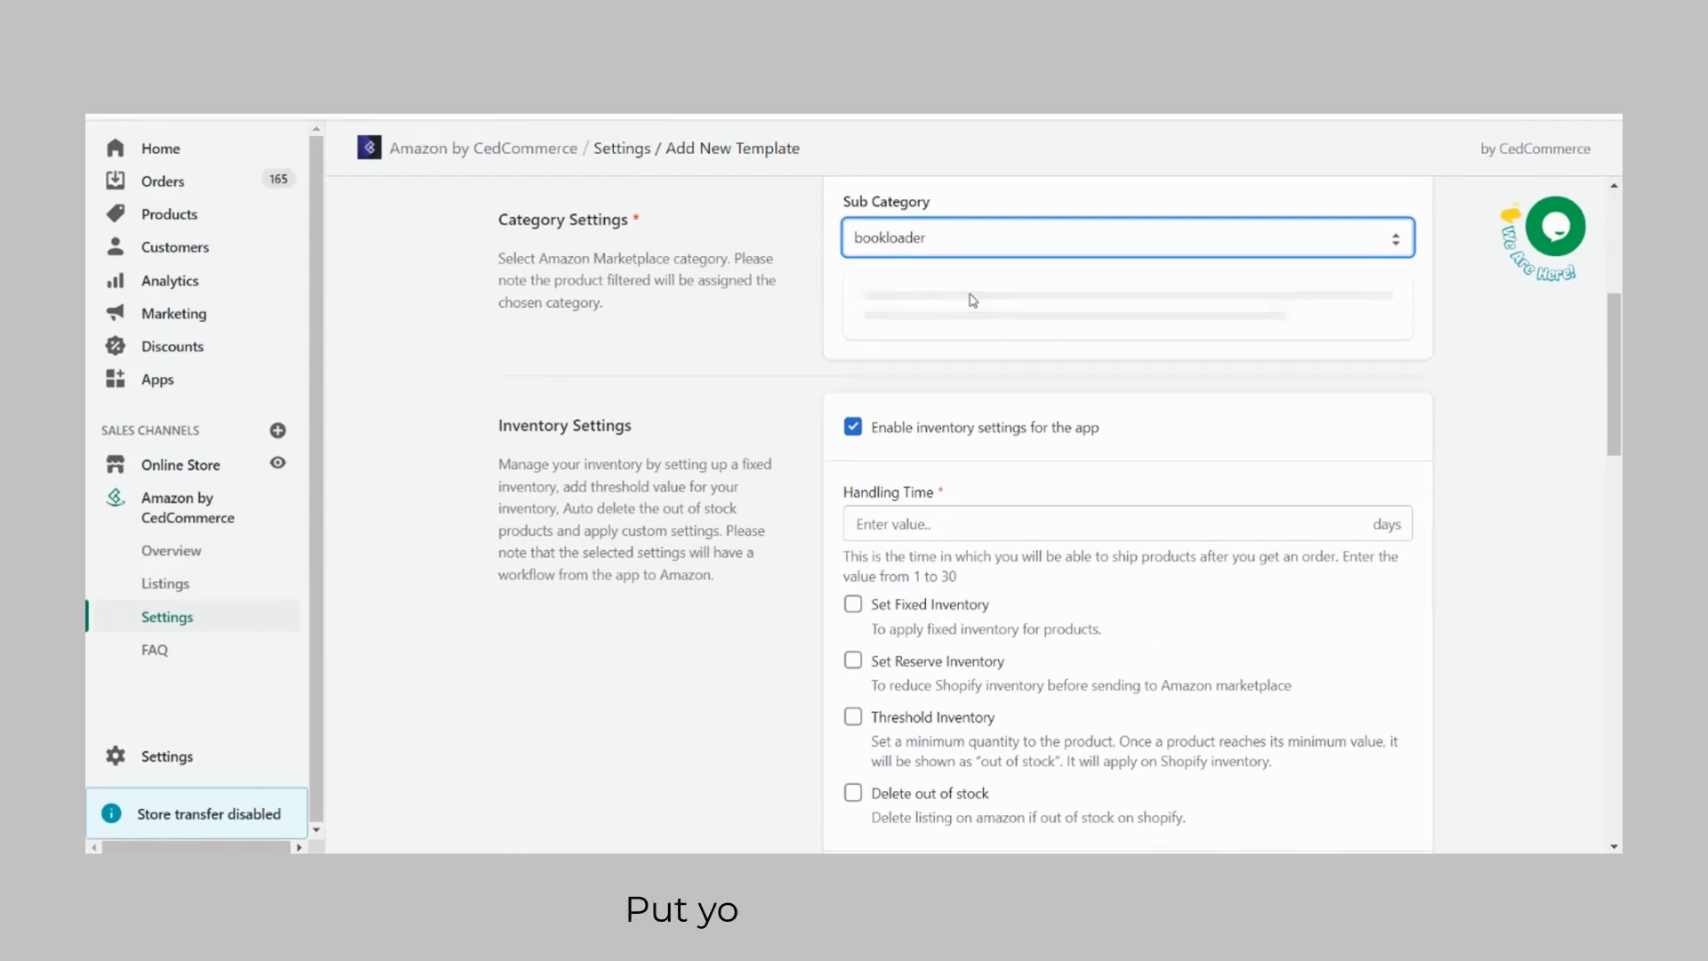
{"action": "left_click", "coordinate": [915, 306]}
{"action": "type", "text": "book"}
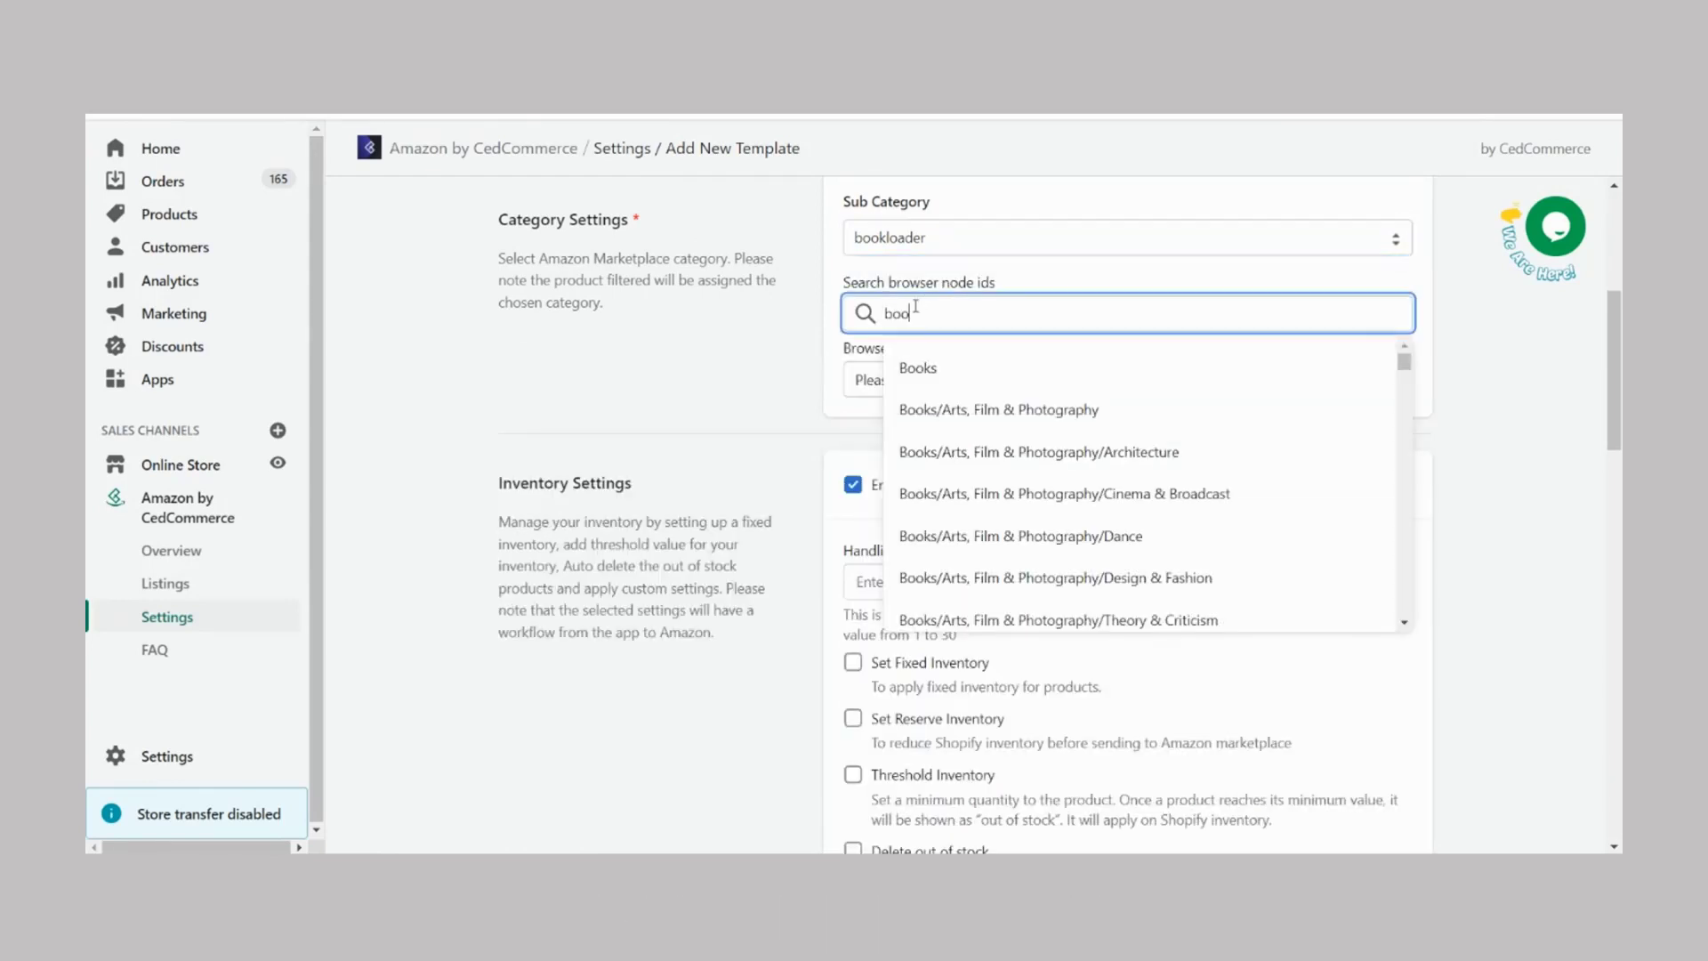
{"action": "left_click", "coordinate": [910, 370]}
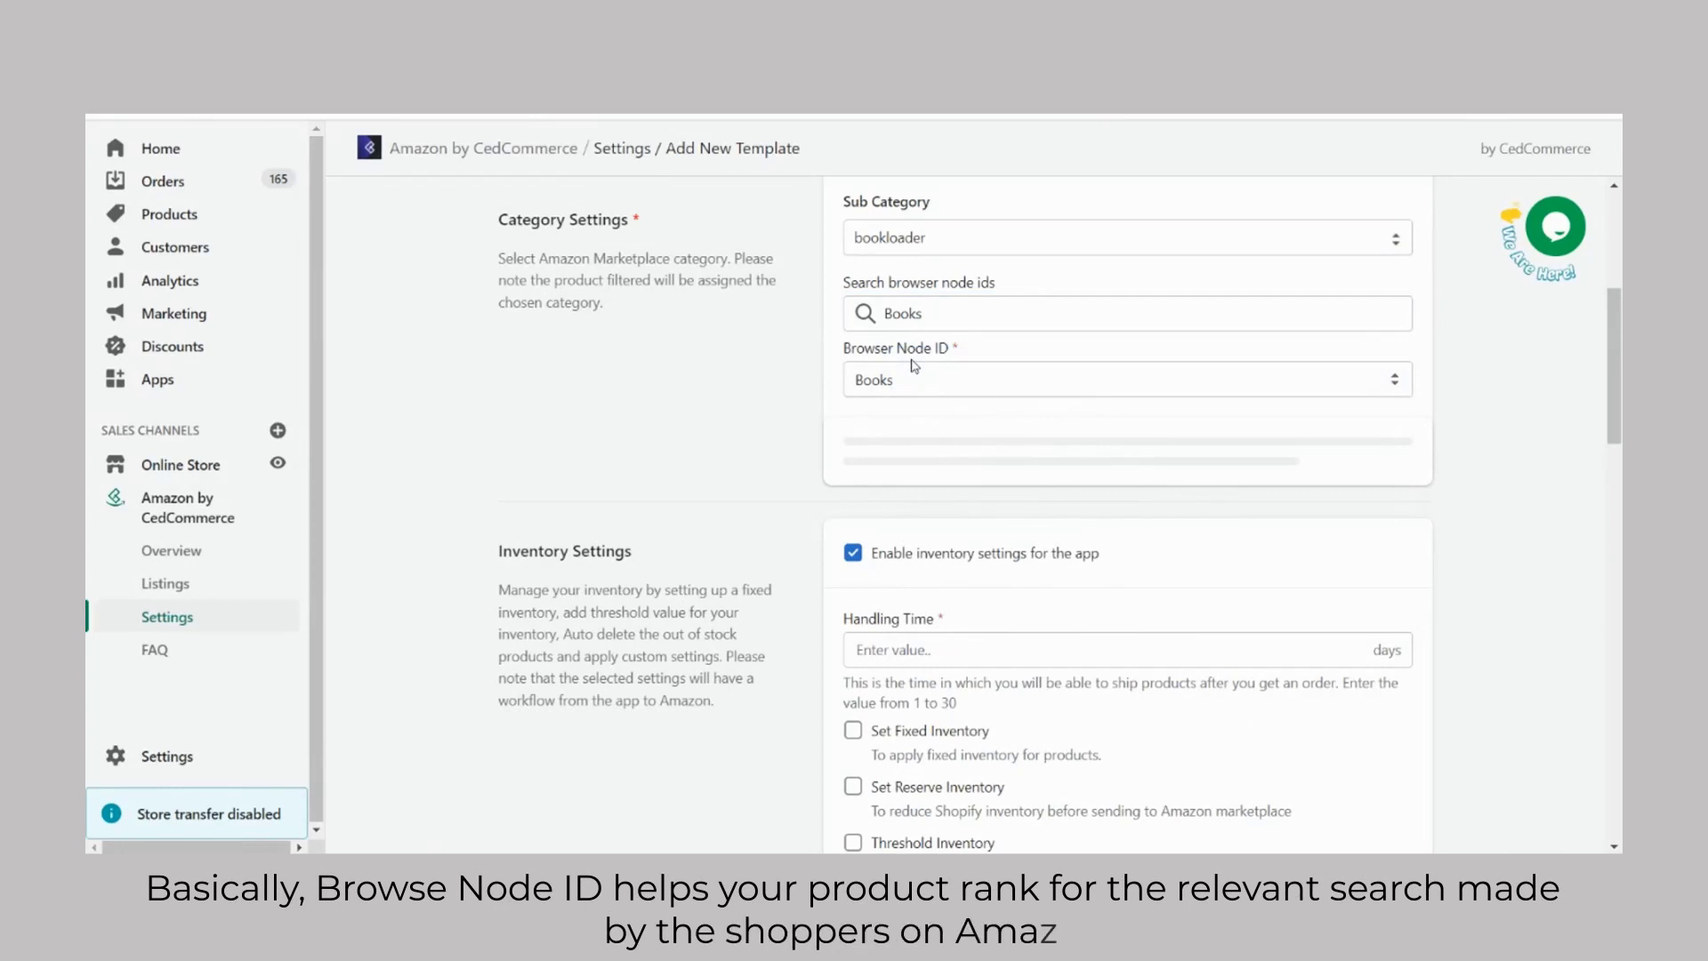
{"action": "scroll", "coordinate": [913, 366], "scroll_direction": "down", "scroll_amount": 2}
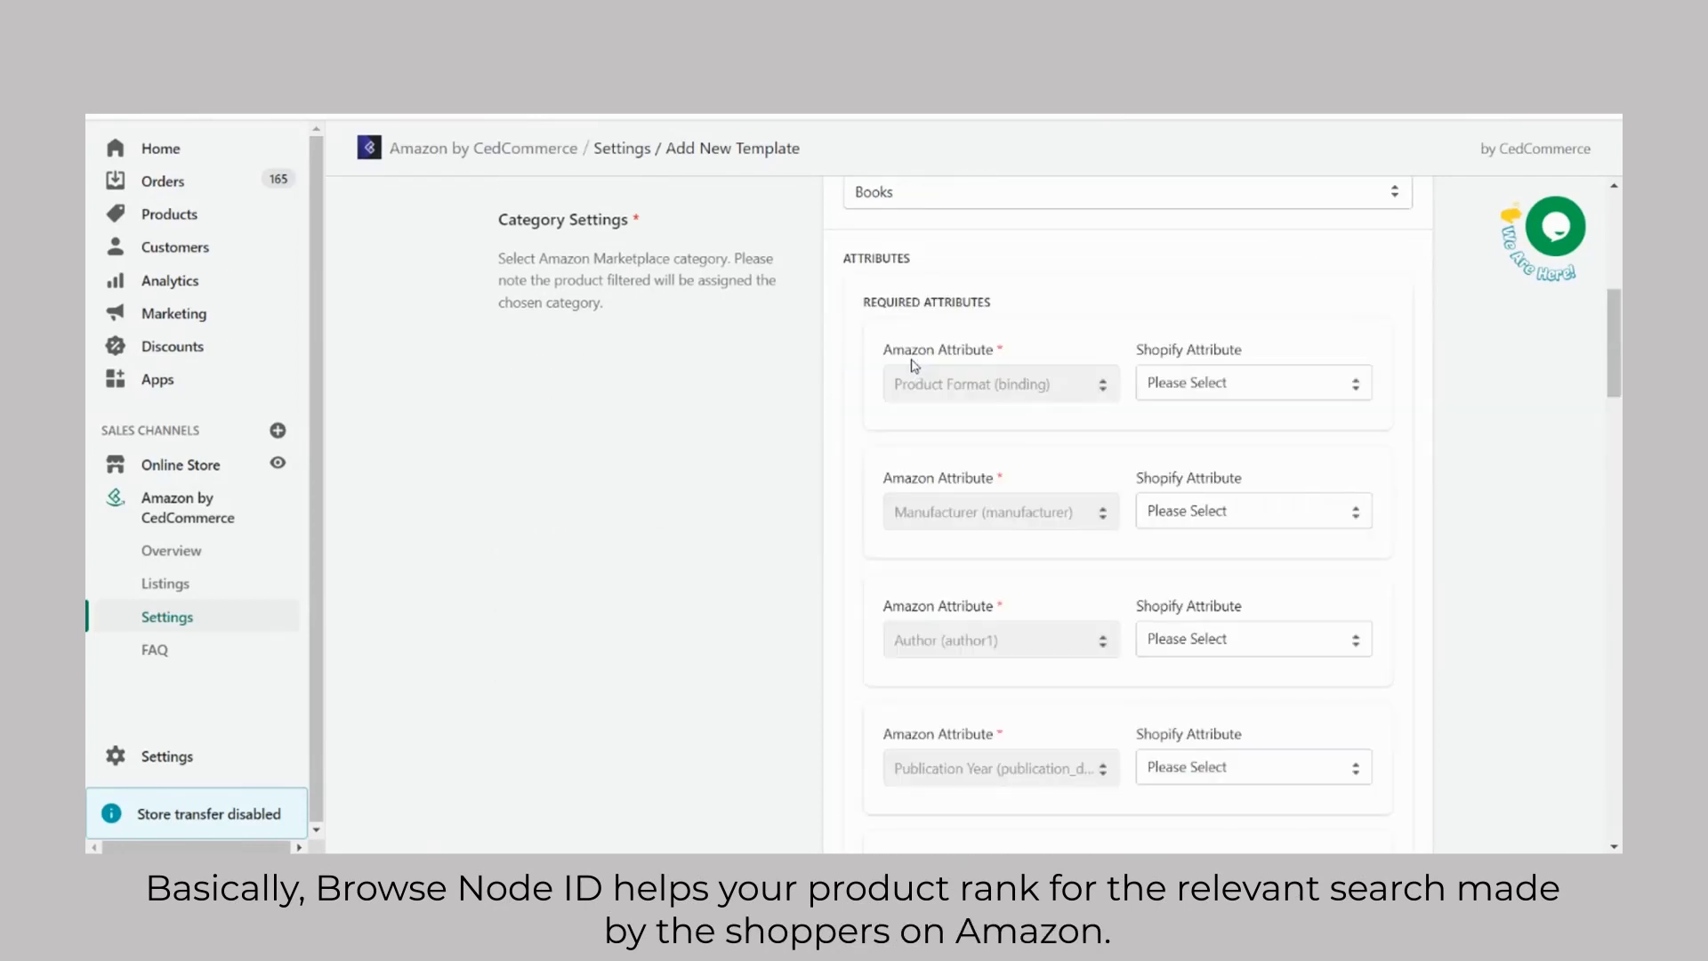
{"action": "scroll", "coordinate": [935, 388], "scroll_direction": "down", "scroll_amount": 2}
Step: Map Product Format to the recommendation Hardcover and Manufacturer to the Shopify brand attribute
{"action": "left_click", "coordinate": [1231, 329]}
{"action": "left_click", "coordinate": [1254, 455]}
{"action": "left_click", "coordinate": [1121, 404]}
{"action": "type", "text": "ard"}
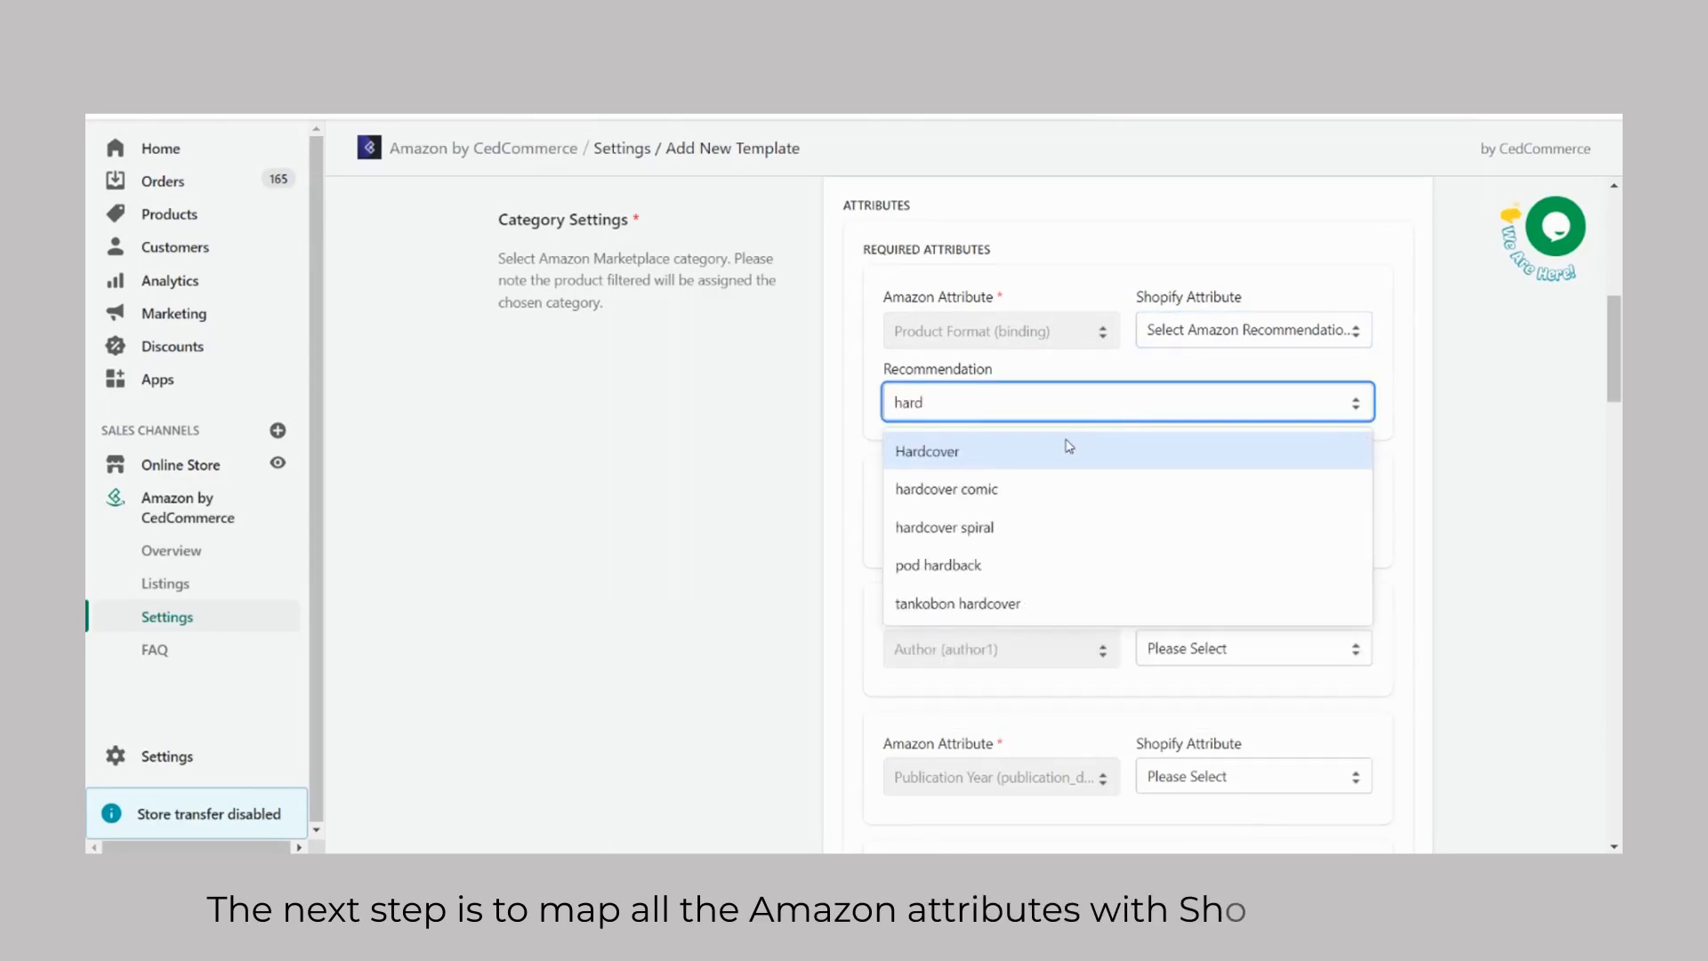
{"action": "left_click", "coordinate": [1067, 449]}
{"action": "scroll", "coordinate": [1213, 369], "scroll_direction": "down", "scroll_amount": 2}
{"action": "left_click", "coordinate": [1212, 351]}
{"action": "left_click", "coordinate": [1117, 435]}
{"action": "type", "text": "br"}
{"action": "left_click", "coordinate": [935, 485]}
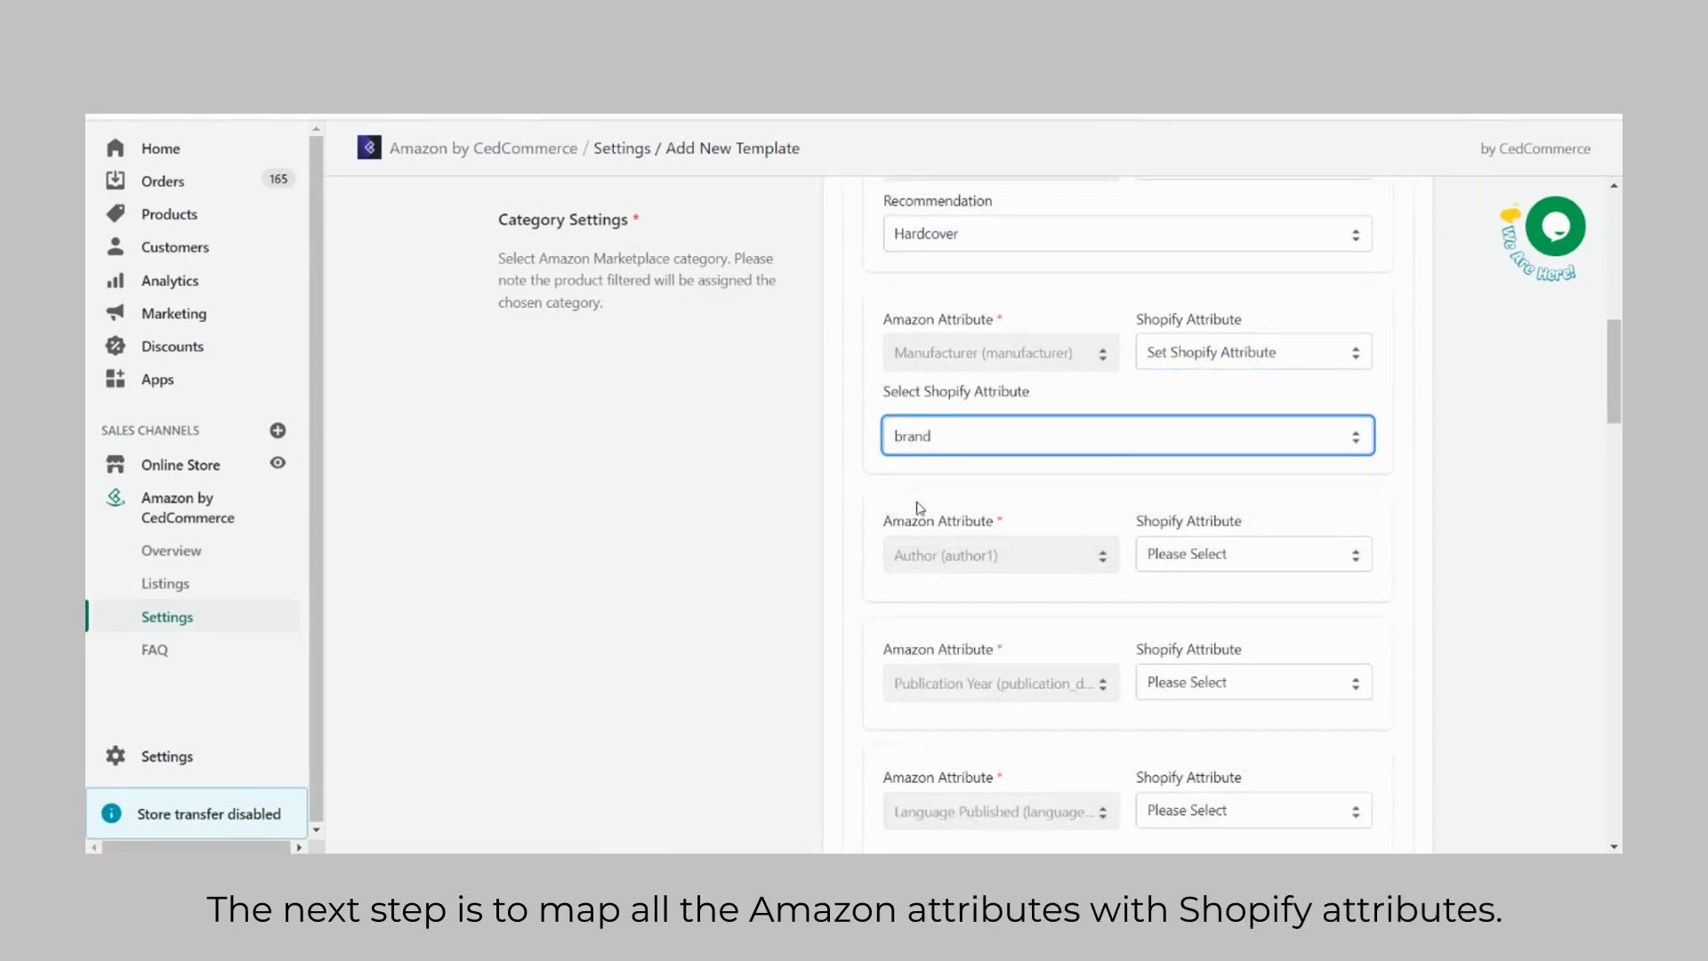
{"action": "scroll", "coordinate": [1235, 401], "scroll_direction": "down", "scroll_amount": 2}
Step: Give Author and Publication Year custom values
{"action": "left_click", "coordinate": [1236, 380]}
{"action": "left_click", "coordinate": [1151, 427]}
{"action": "left_click", "coordinate": [1054, 453]}
{"action": "type", "text": "Pa"}
{"action": "left_click", "coordinate": [934, 495]}
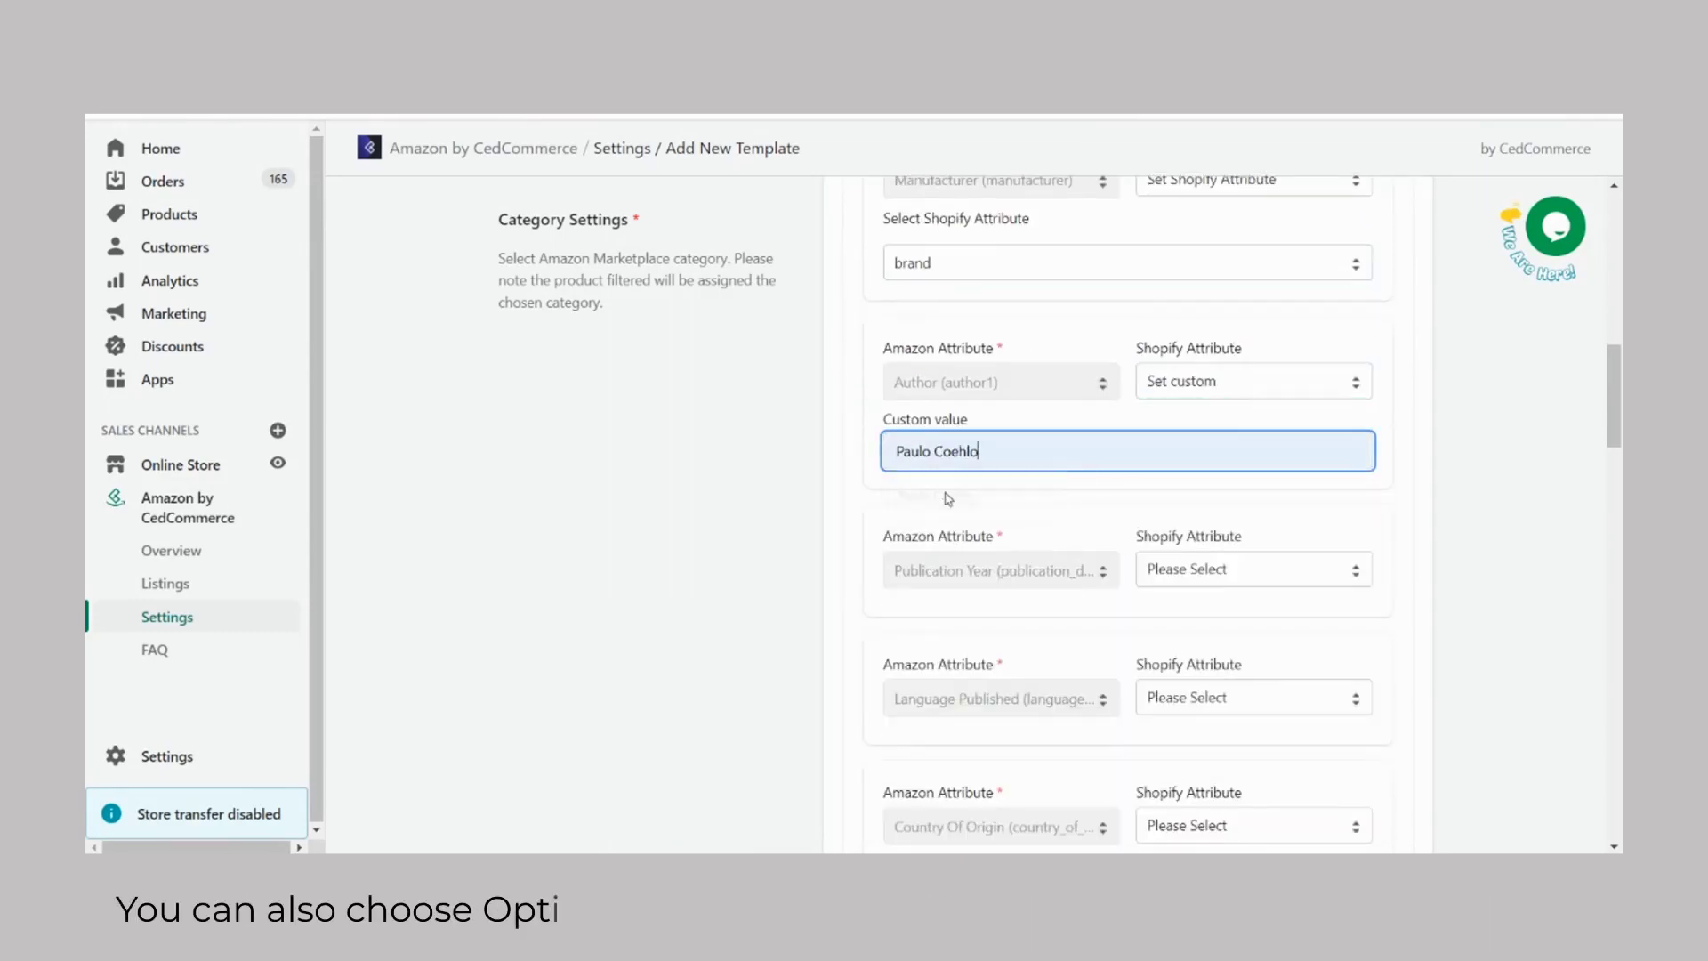
{"action": "scroll", "coordinate": [1193, 440], "scroll_direction": "down", "scroll_amount": 2}
{"action": "left_click", "coordinate": [1192, 439]}
{"action": "left_click", "coordinate": [1183, 488]}
{"action": "left_click", "coordinate": [1103, 504]}
{"action": "left_click", "coordinate": [934, 587]}
{"action": "scroll", "coordinate": [1334, 534], "scroll_direction": "down", "scroll_amount": 2}
Step: Map Language Published to English and Country Of Origin to United States
{"action": "left_click", "coordinate": [1355, 397]}
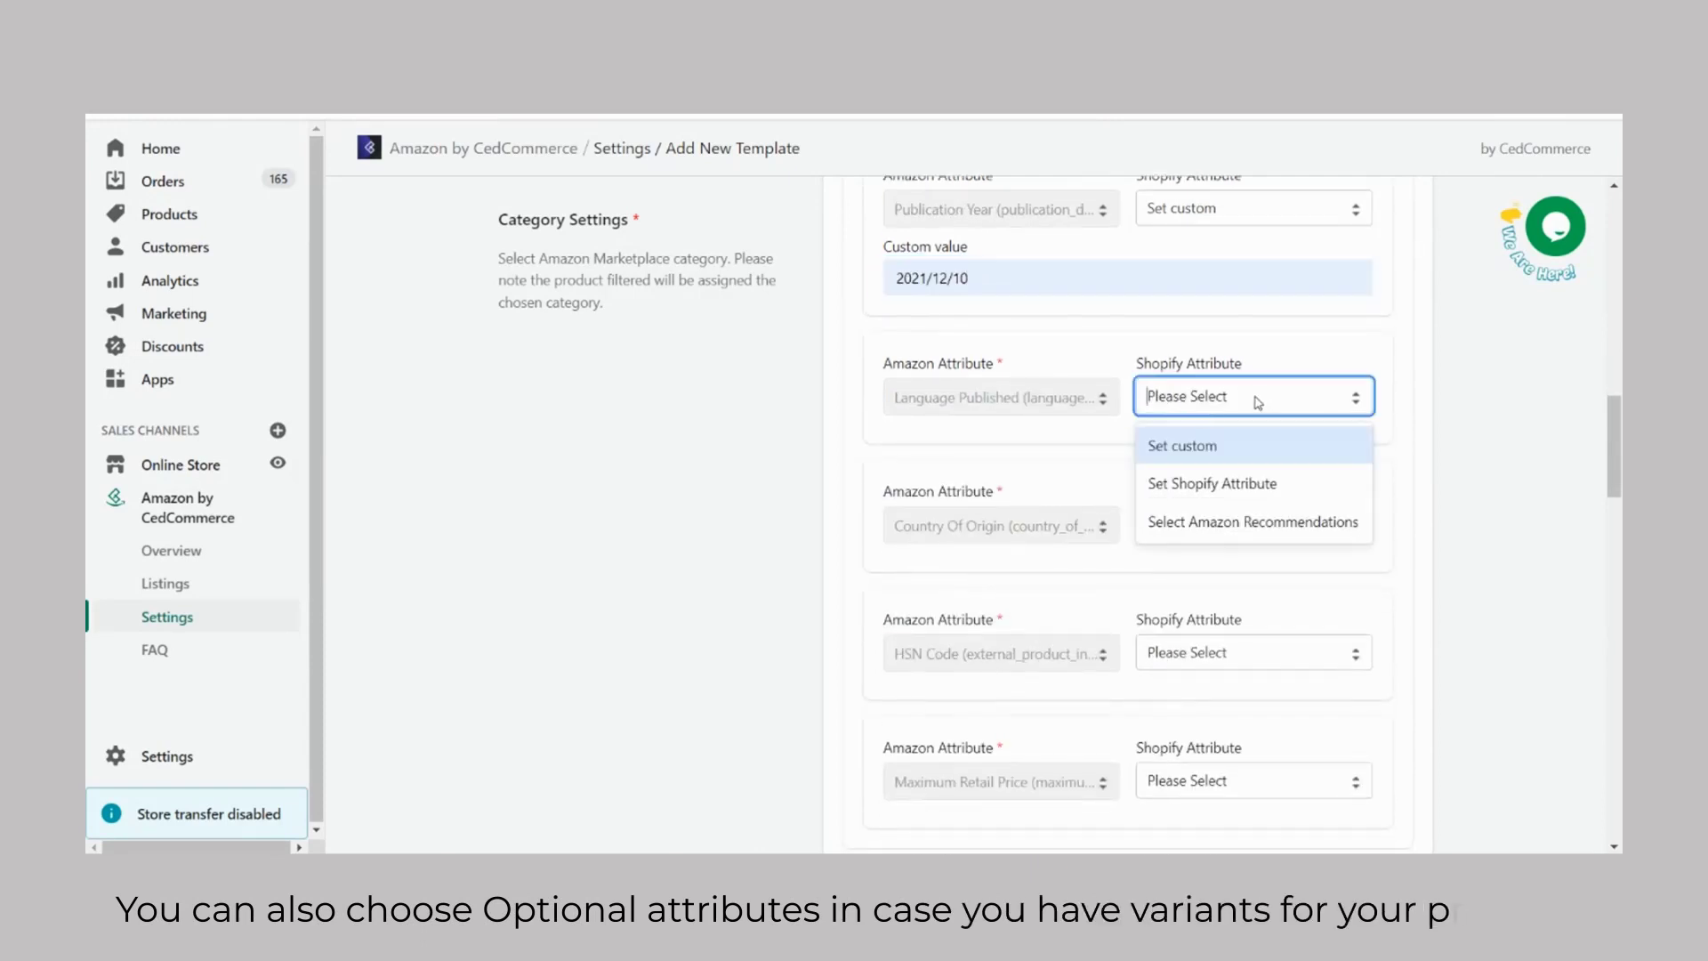
{"action": "left_click", "coordinate": [1201, 522]}
{"action": "left_click", "coordinate": [1086, 469]}
{"action": "type", "text": "english"}
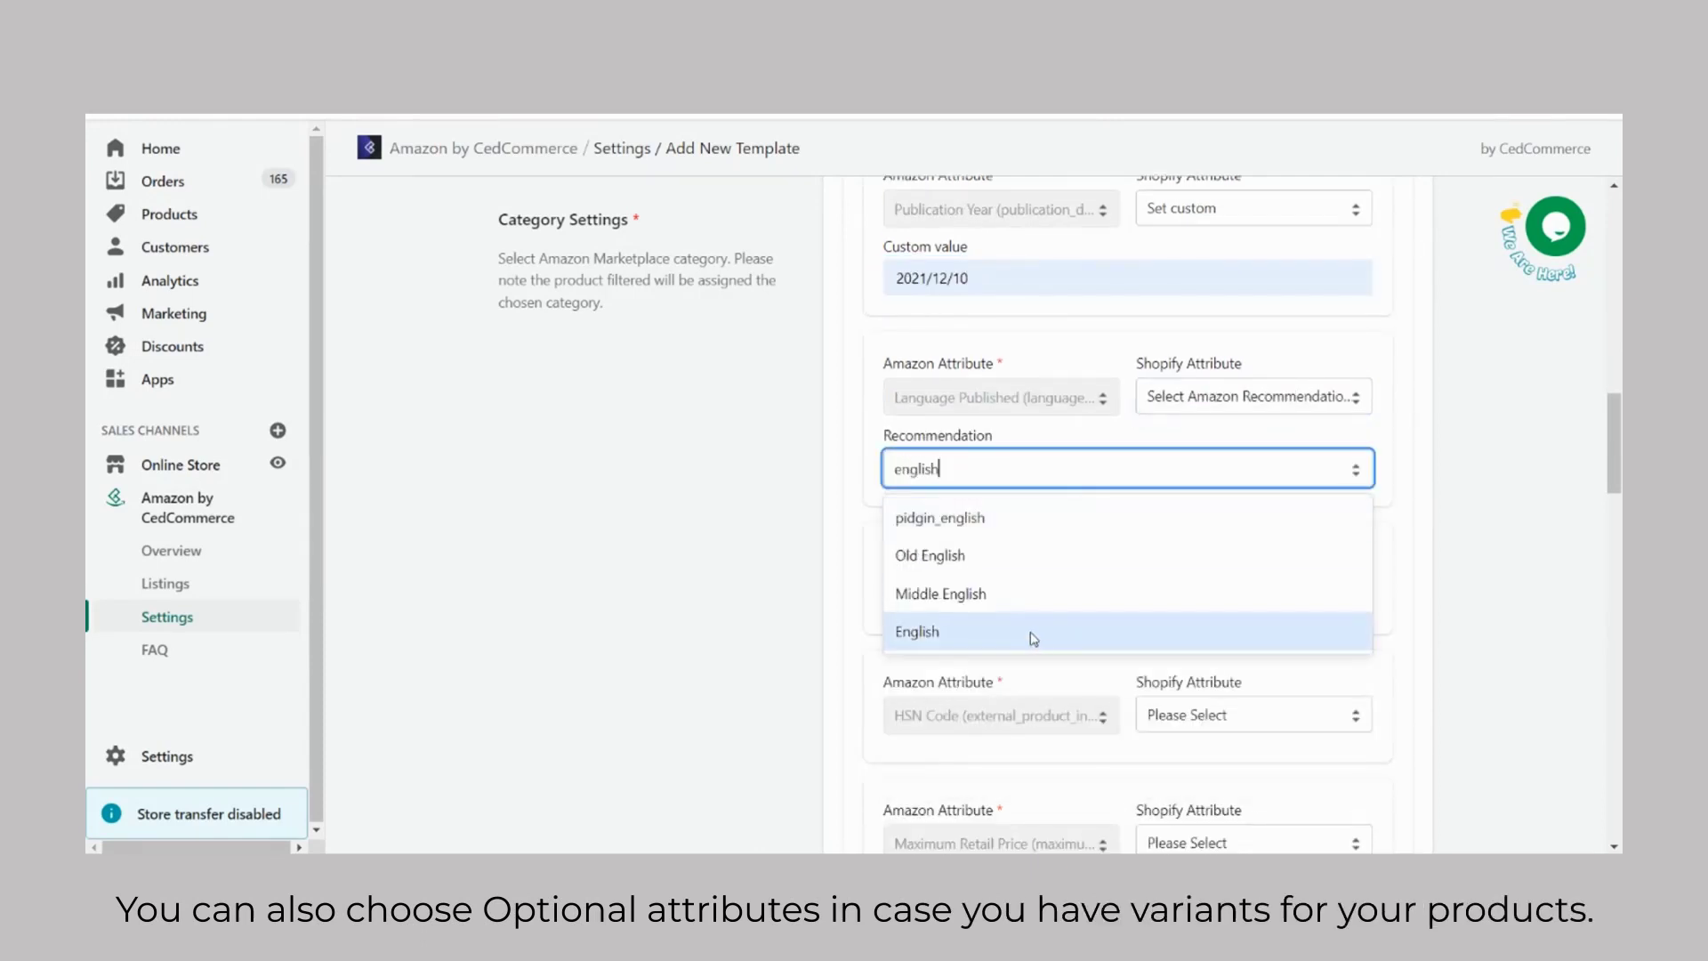
{"action": "left_click", "coordinate": [1029, 634]}
{"action": "scroll", "coordinate": [1259, 427], "scroll_direction": "down", "scroll_amount": 2}
{"action": "left_click", "coordinate": [1259, 401]}
{"action": "left_click", "coordinate": [1201, 524]}
{"action": "left_click", "coordinate": [1112, 481]}
{"action": "type", "text": "united"}
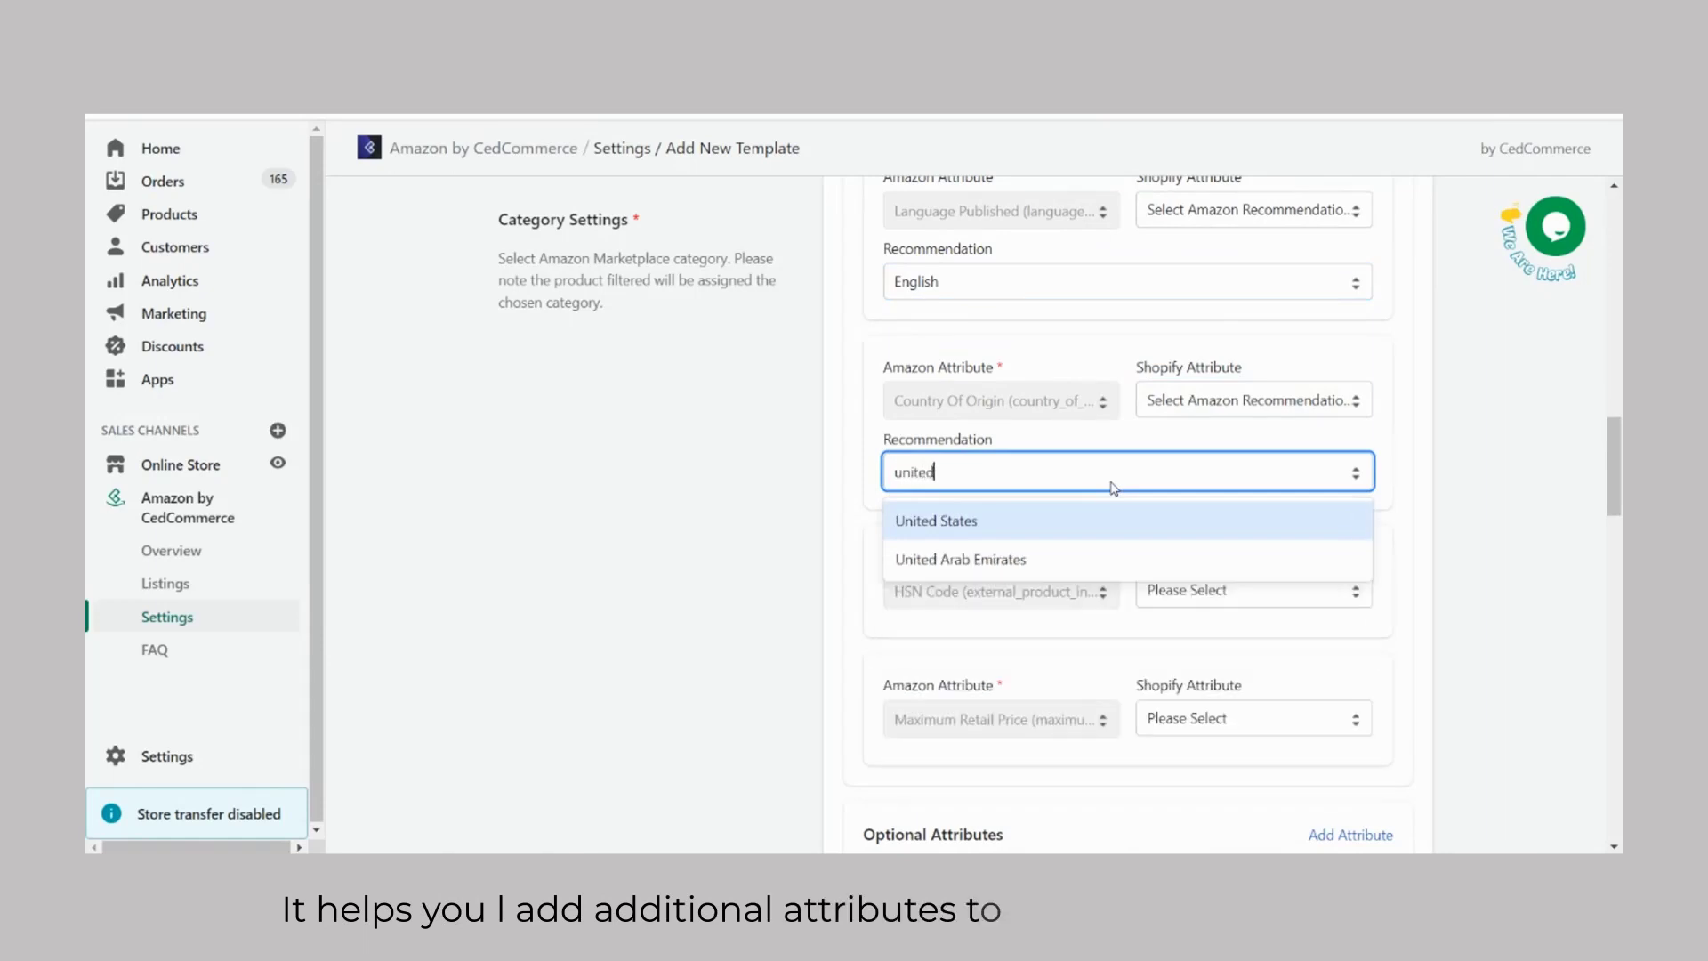
{"action": "left_click", "coordinate": [1086, 520]}
{"action": "scroll", "coordinate": [1086, 512], "scroll_direction": "down", "scroll_amount": 2}
Step: Give HSN Code a custom value, map Maximum Retail Price to price, and enter handling time 01
{"action": "left_click", "coordinate": [1224, 344]}
{"action": "left_click", "coordinate": [1189, 386]}
{"action": "left_click", "coordinate": [1109, 411]}
{"action": "type", "text": "Transportation code"}
{"action": "scroll", "coordinate": [1108, 440], "scroll_direction": "down", "scroll_amount": 2}
{"action": "left_click", "coordinate": [1252, 410]}
{"action": "left_click", "coordinate": [1201, 495]}
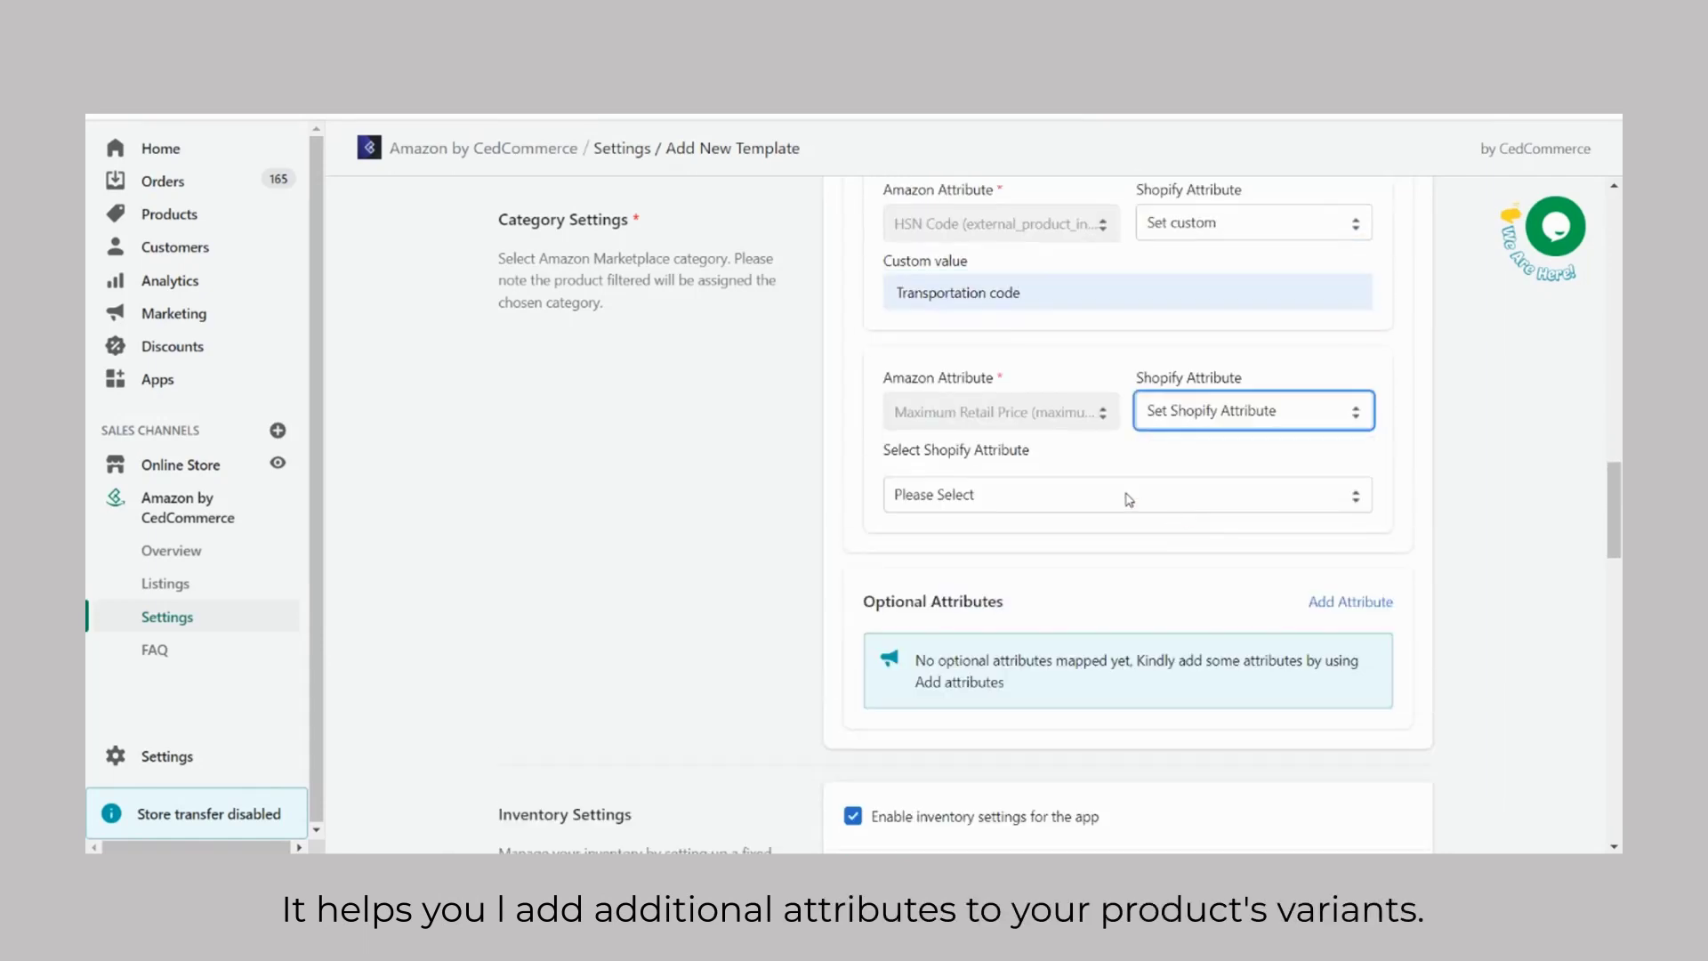
{"action": "type", "text": "price"}
{"action": "left_click", "coordinate": [1108, 539]}
{"action": "scroll", "coordinate": [1110, 534], "scroll_direction": "down", "scroll_amount": 2}
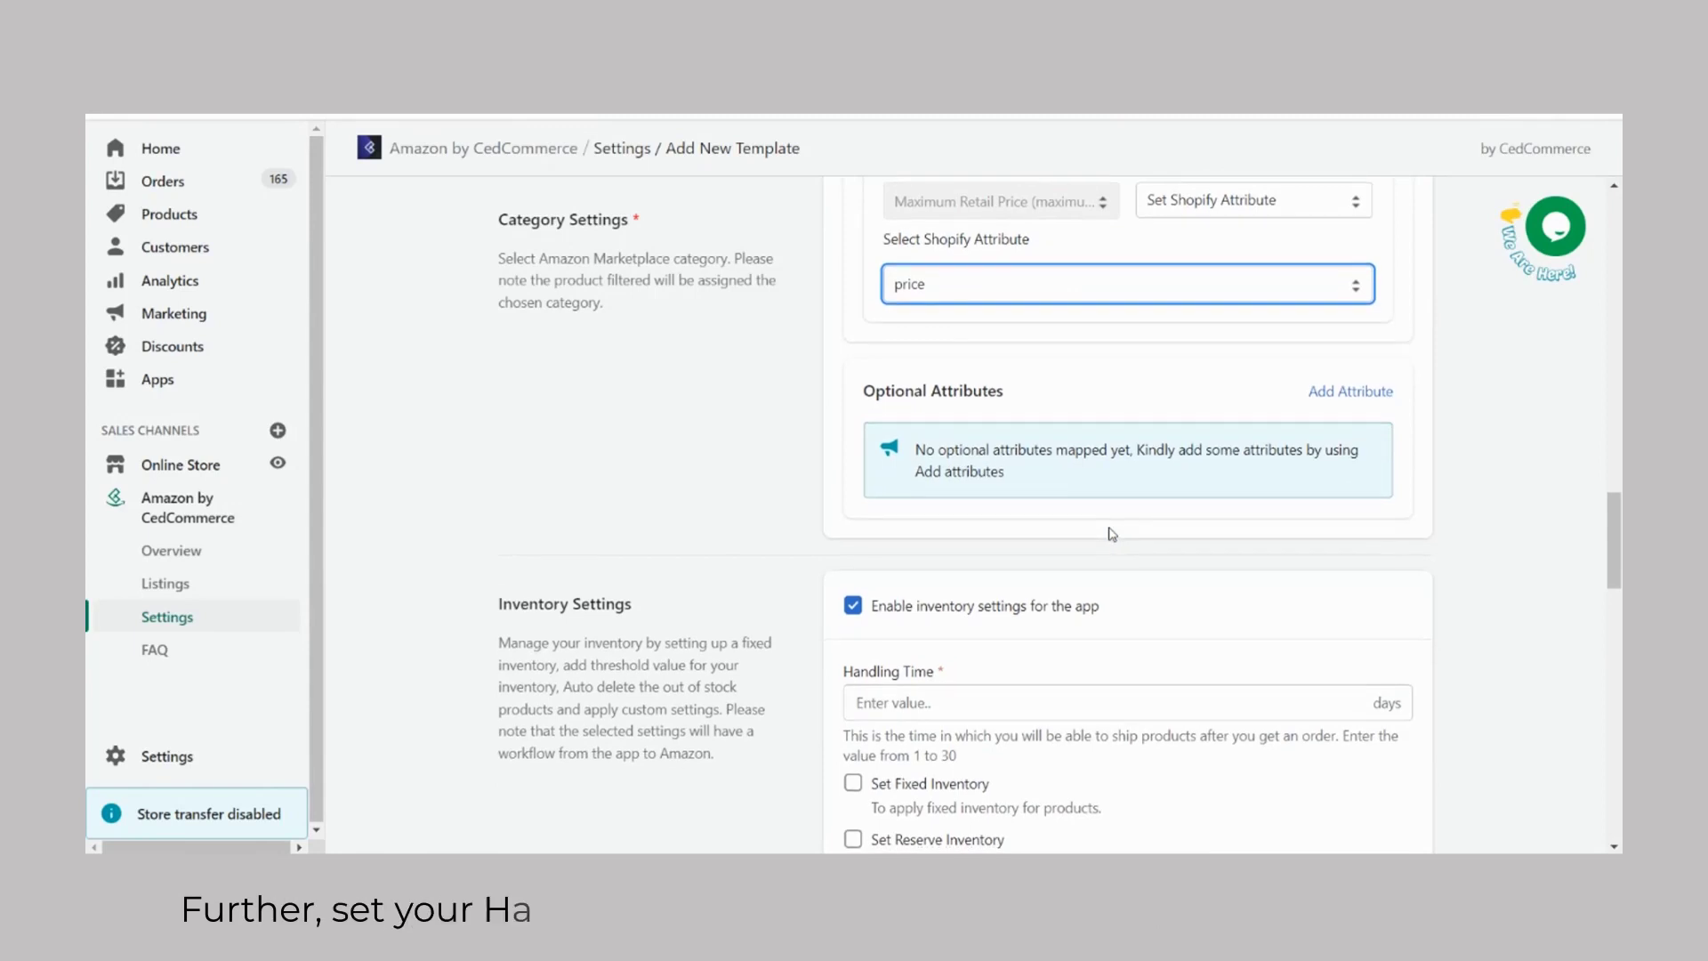
{"action": "scroll", "coordinate": [1109, 534], "scroll_direction": "down", "scroll_amount": 1}
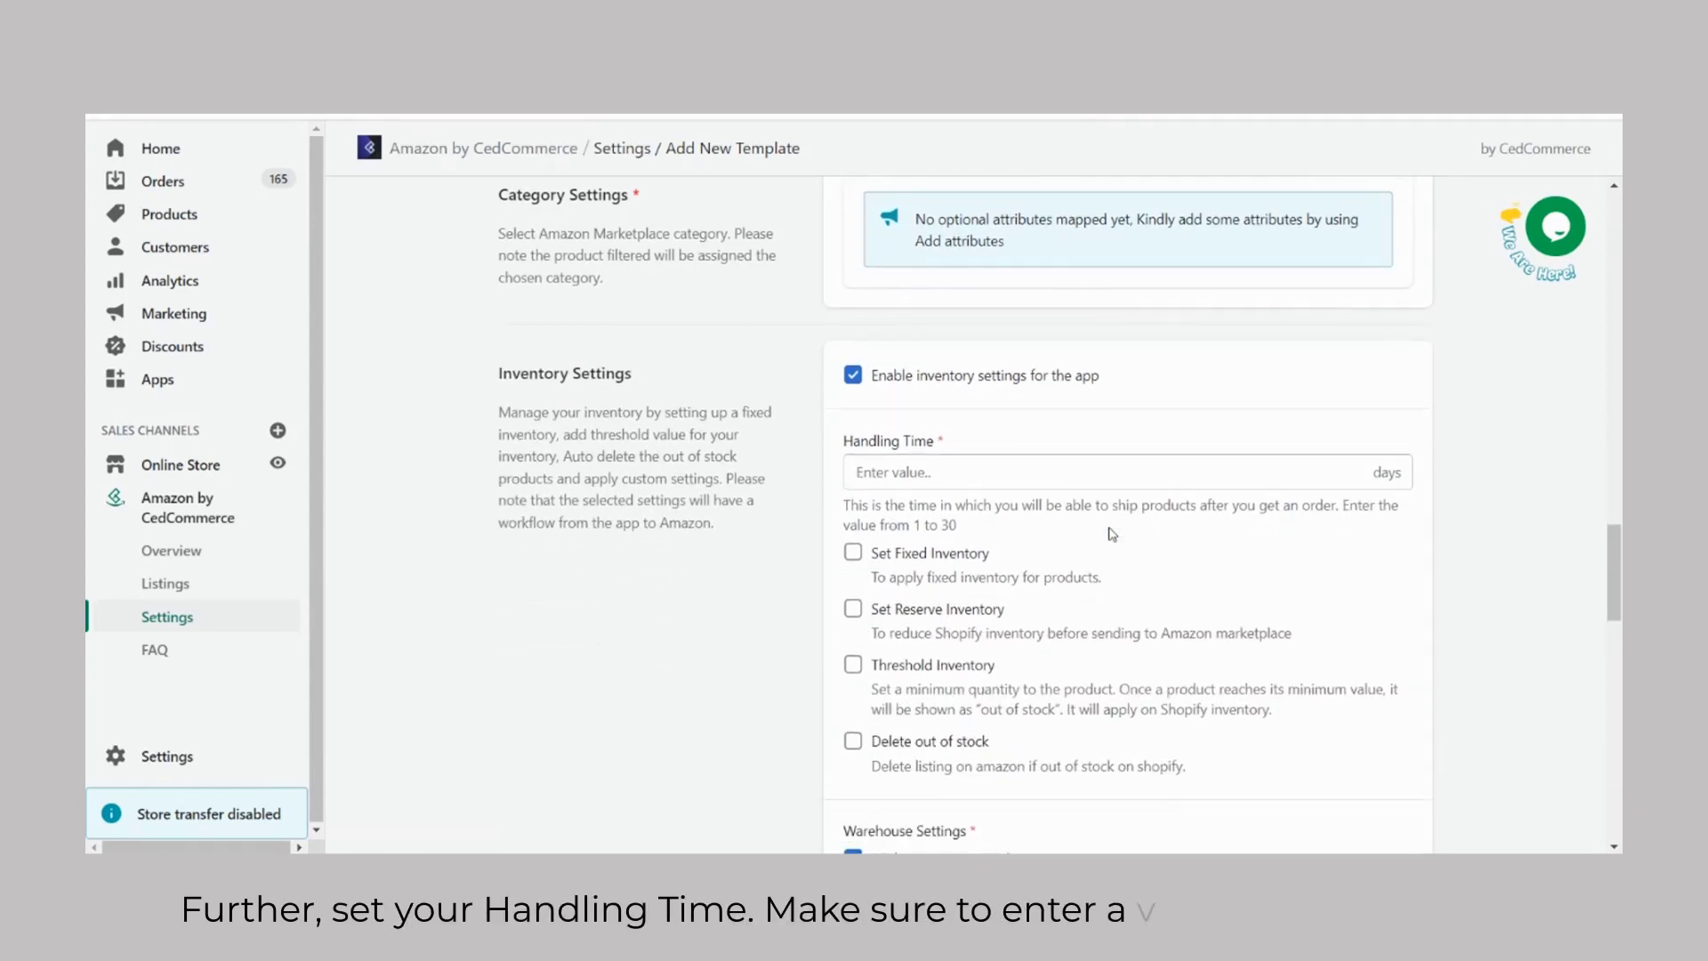
{"action": "left_click", "coordinate": [1101, 457]}
{"action": "type", "text": "01"}
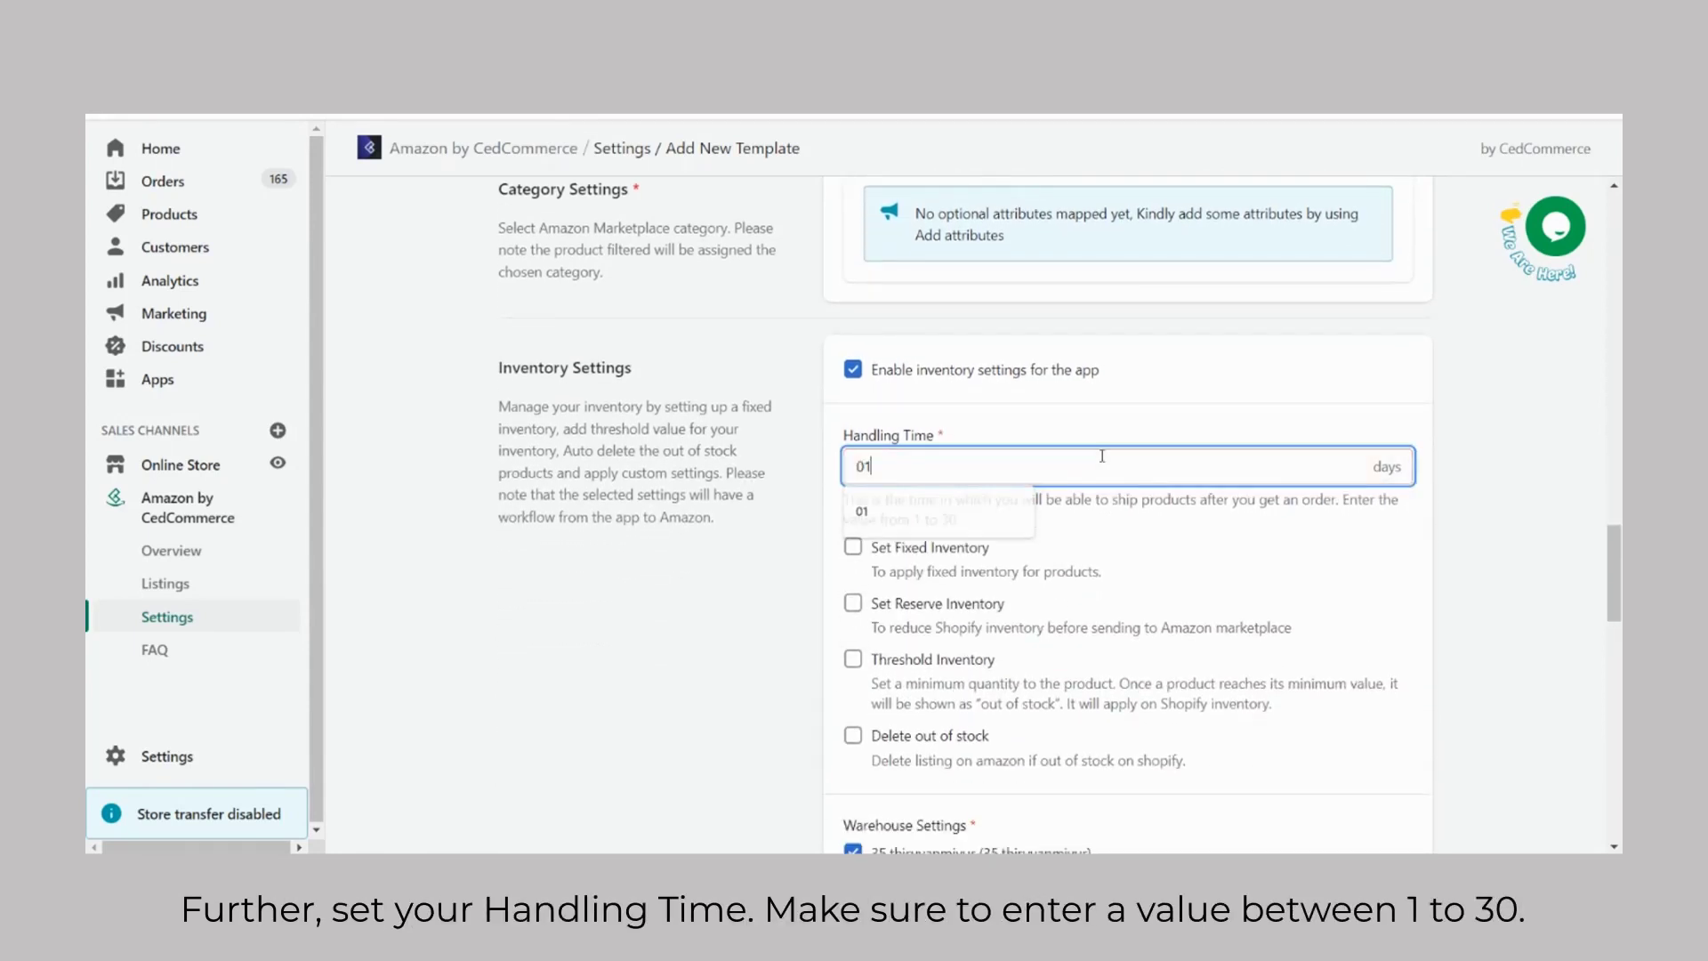
{"action": "scroll", "coordinate": [1100, 457], "scroll_direction": "down", "scroll_amount": 1}
{"action": "scroll", "coordinate": [1100, 456], "scroll_direction": "down", "scroll_amount": 2}
{"action": "scroll", "coordinate": [1101, 457], "scroll_direction": "down", "scroll_amount": 2}
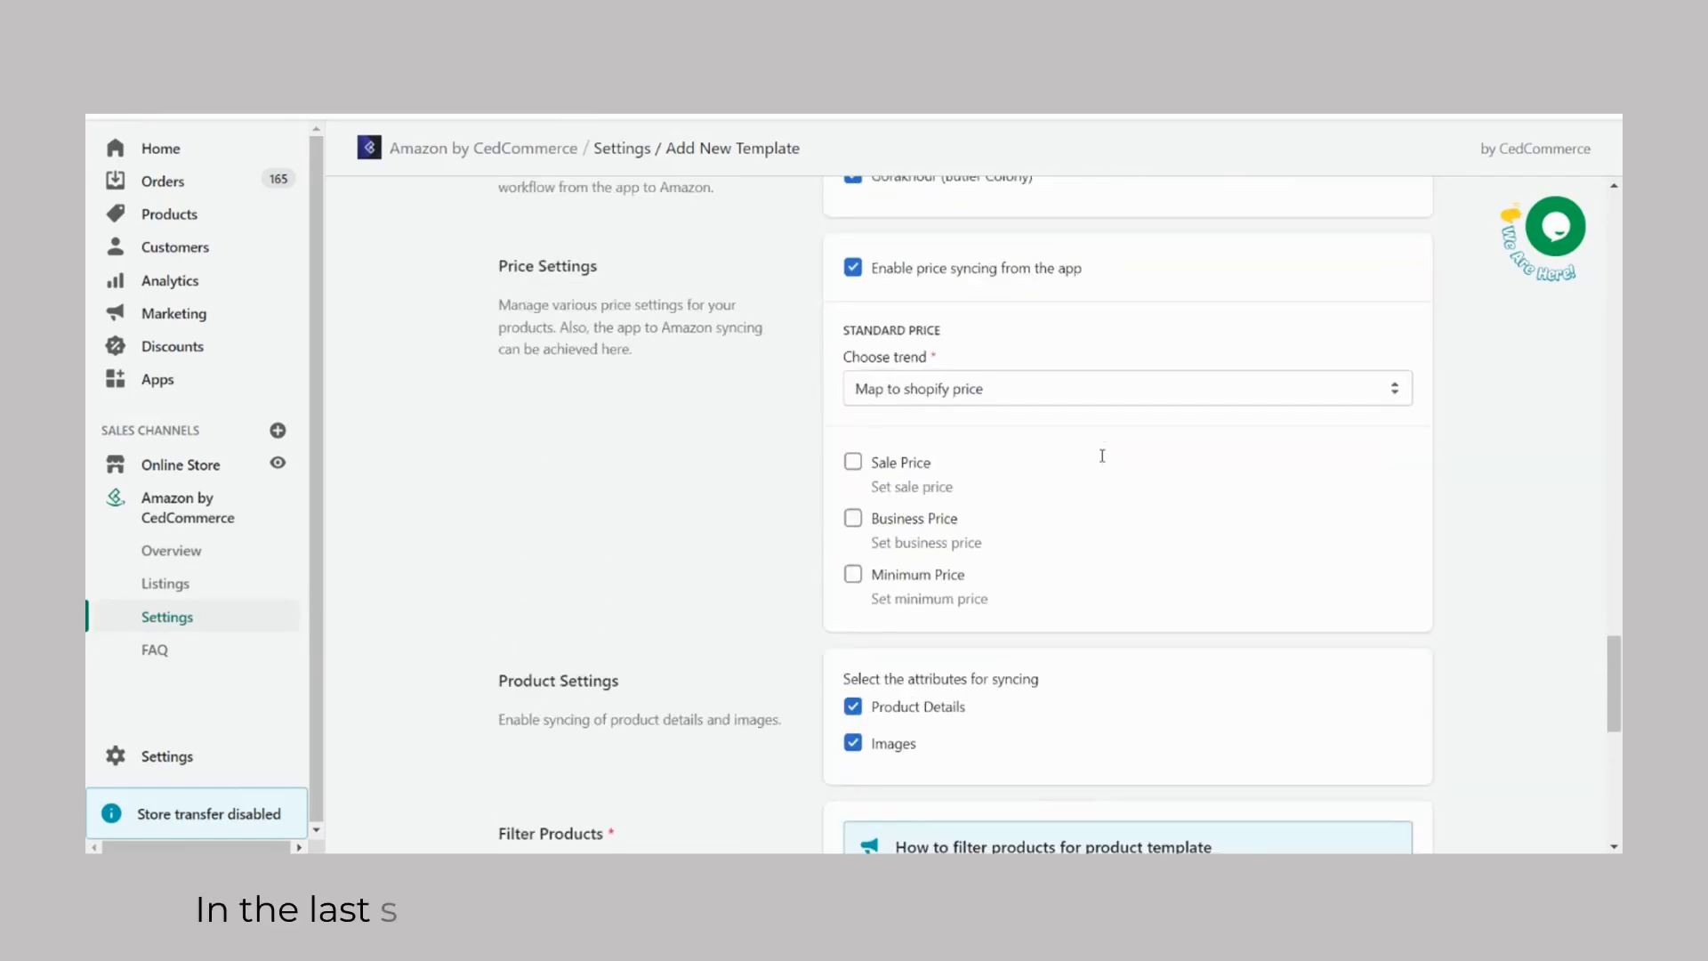
{"action": "scroll", "coordinate": [1101, 456], "scroll_direction": "down", "scroll_amount": 2}
{"action": "scroll", "coordinate": [1015, 487], "scroll_direction": "down", "scroll_amount": 2}
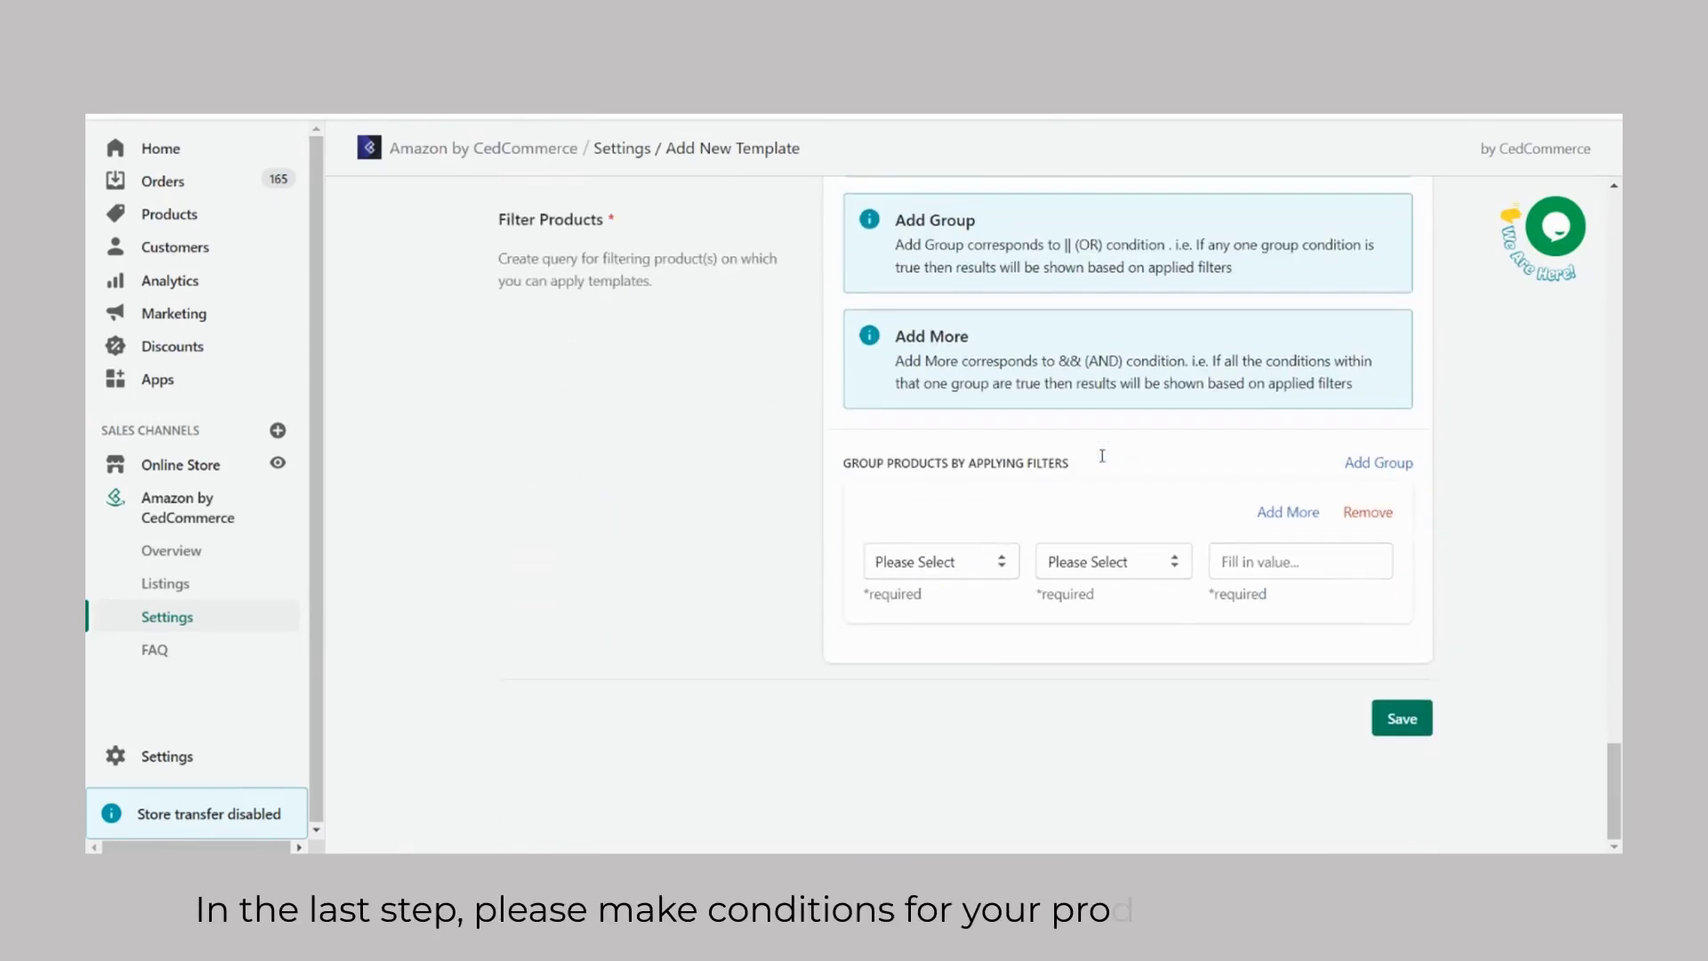
Step: Filter on Title Contains 'Alchemist', confirm 1 matching product, and save the template
{"action": "left_click", "coordinate": [915, 562]}
{"action": "left_click", "coordinate": [885, 608]}
{"action": "left_click", "coordinate": [1074, 573]}
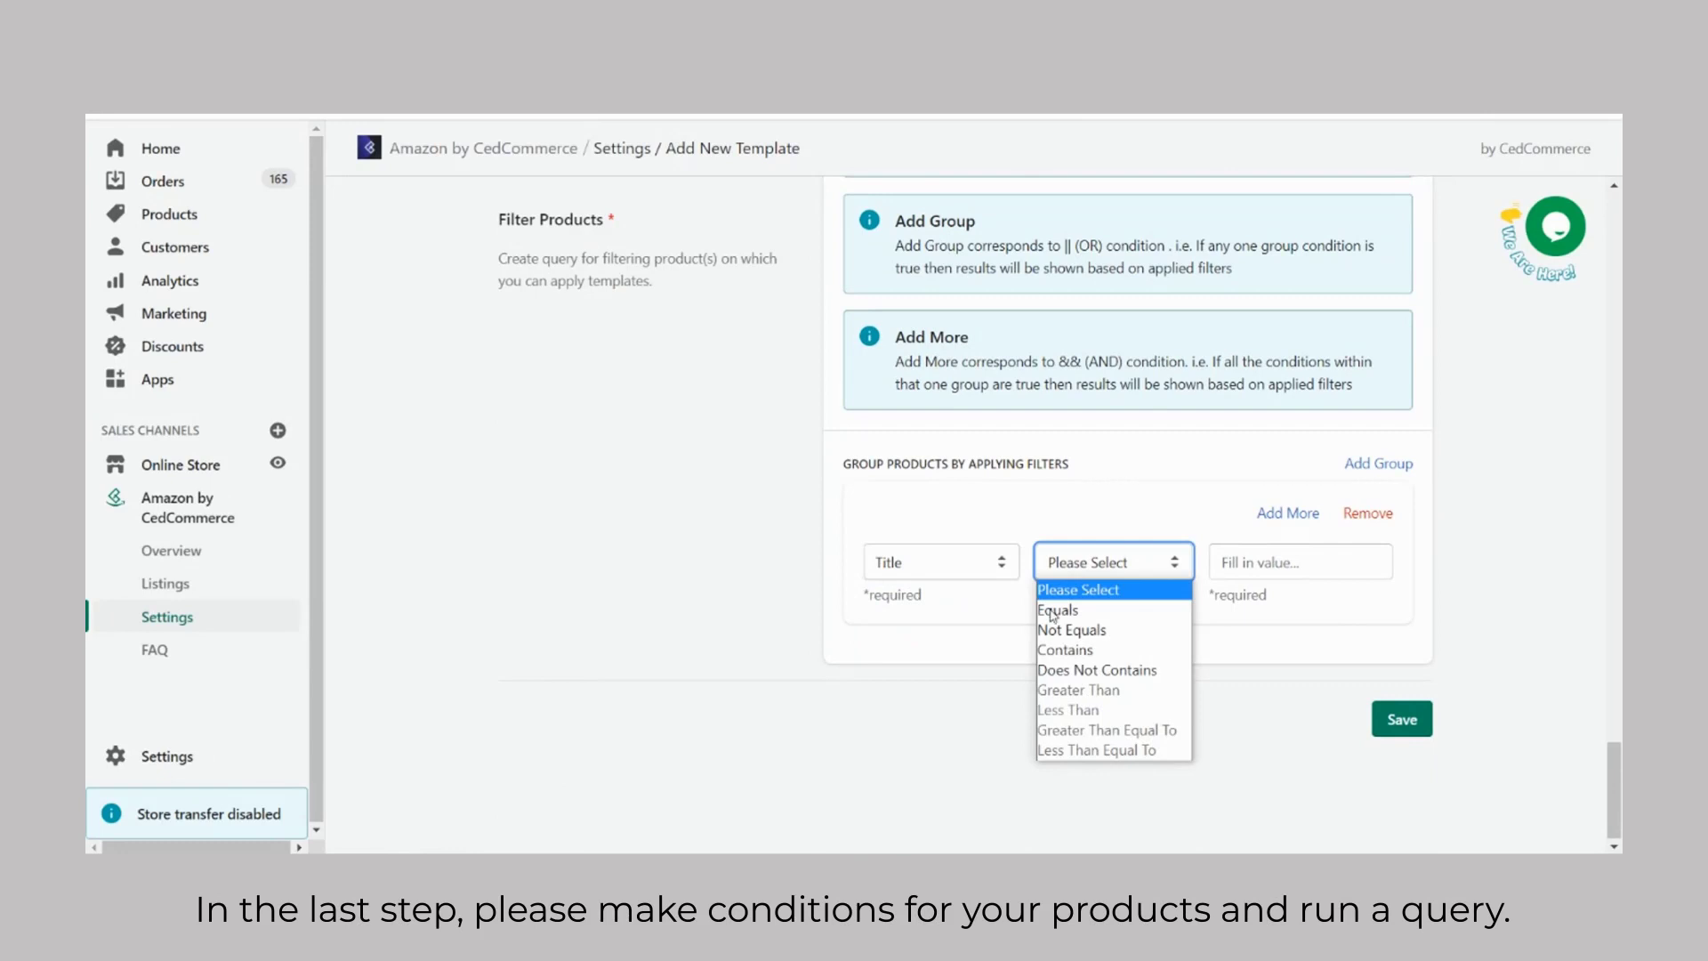
{"action": "left_click", "coordinate": [1065, 649]}
{"action": "left_click", "coordinate": [1245, 563]}
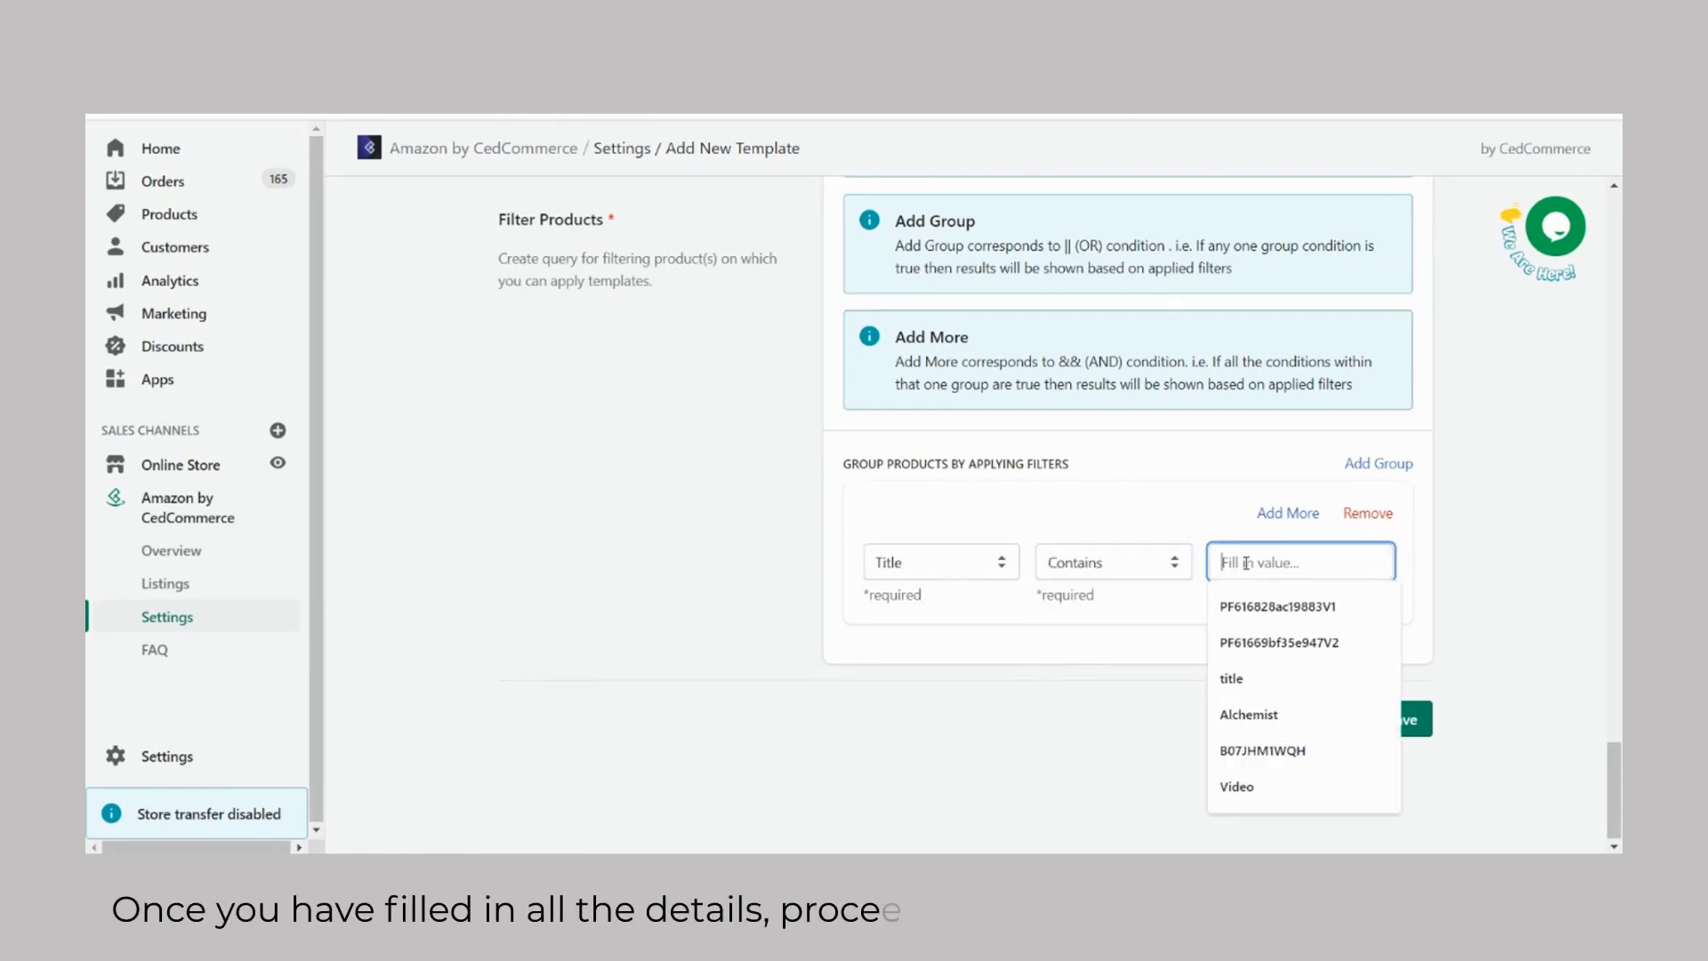
{"action": "type", "text": "Alchemist"}
{"action": "left_click", "coordinate": [1281, 725]}
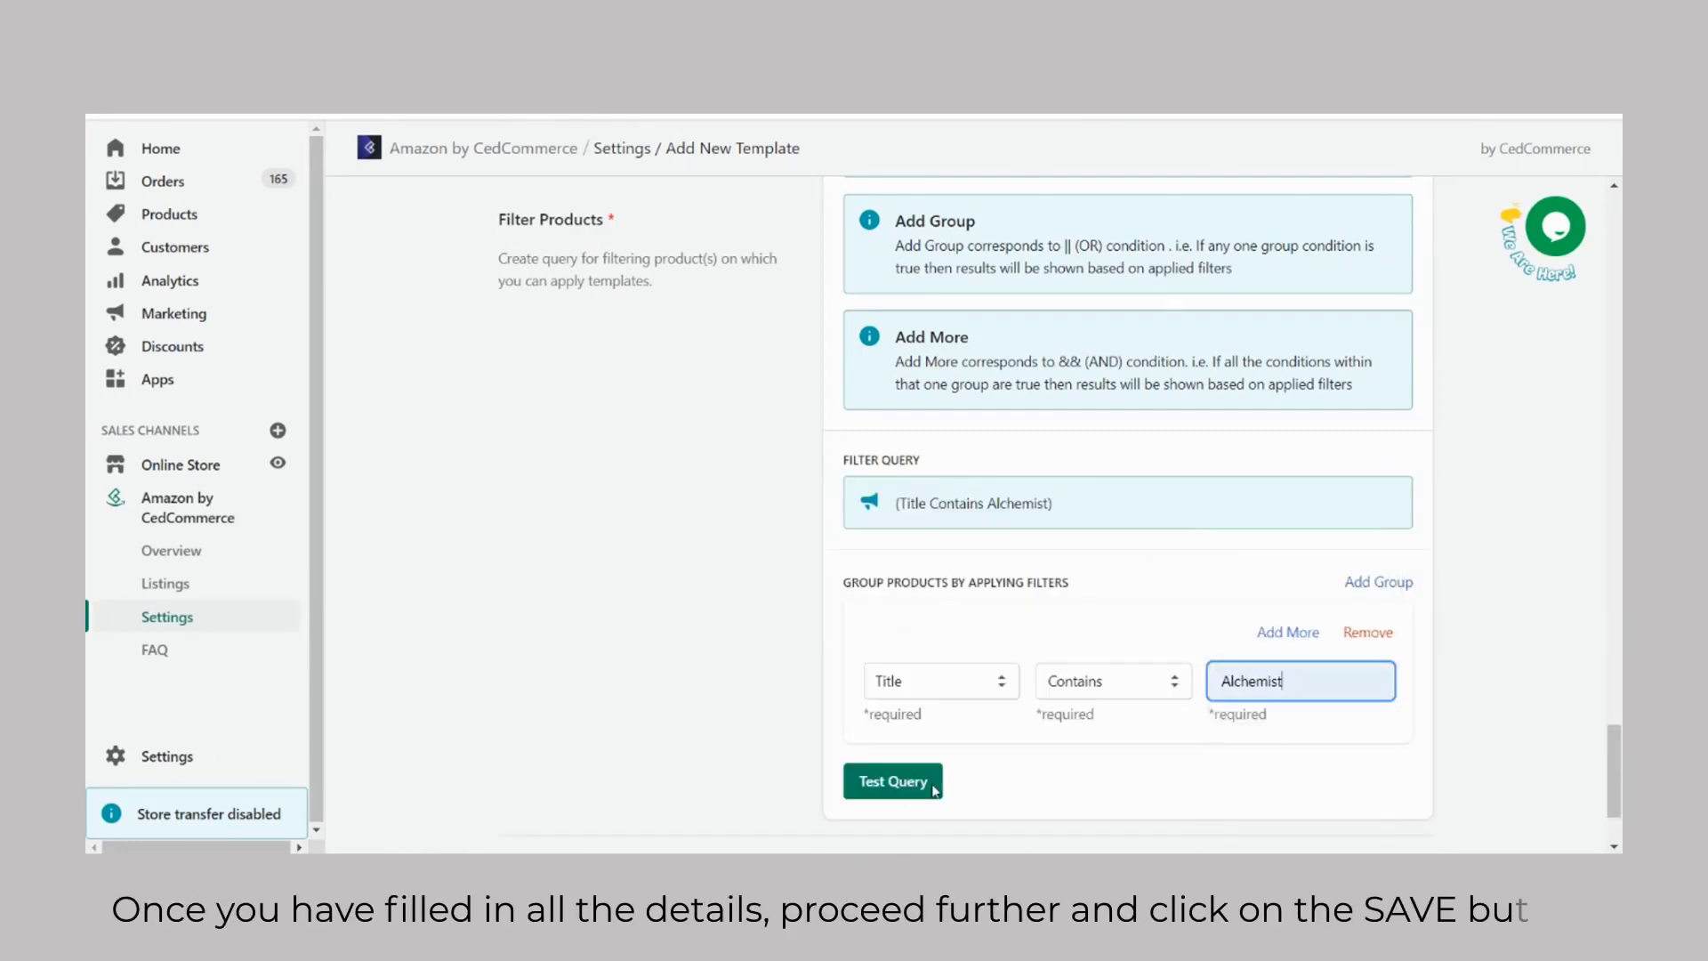
{"action": "left_click", "coordinate": [904, 783]}
{"action": "scroll", "coordinate": [907, 786], "scroll_direction": "down", "scroll_amount": 2}
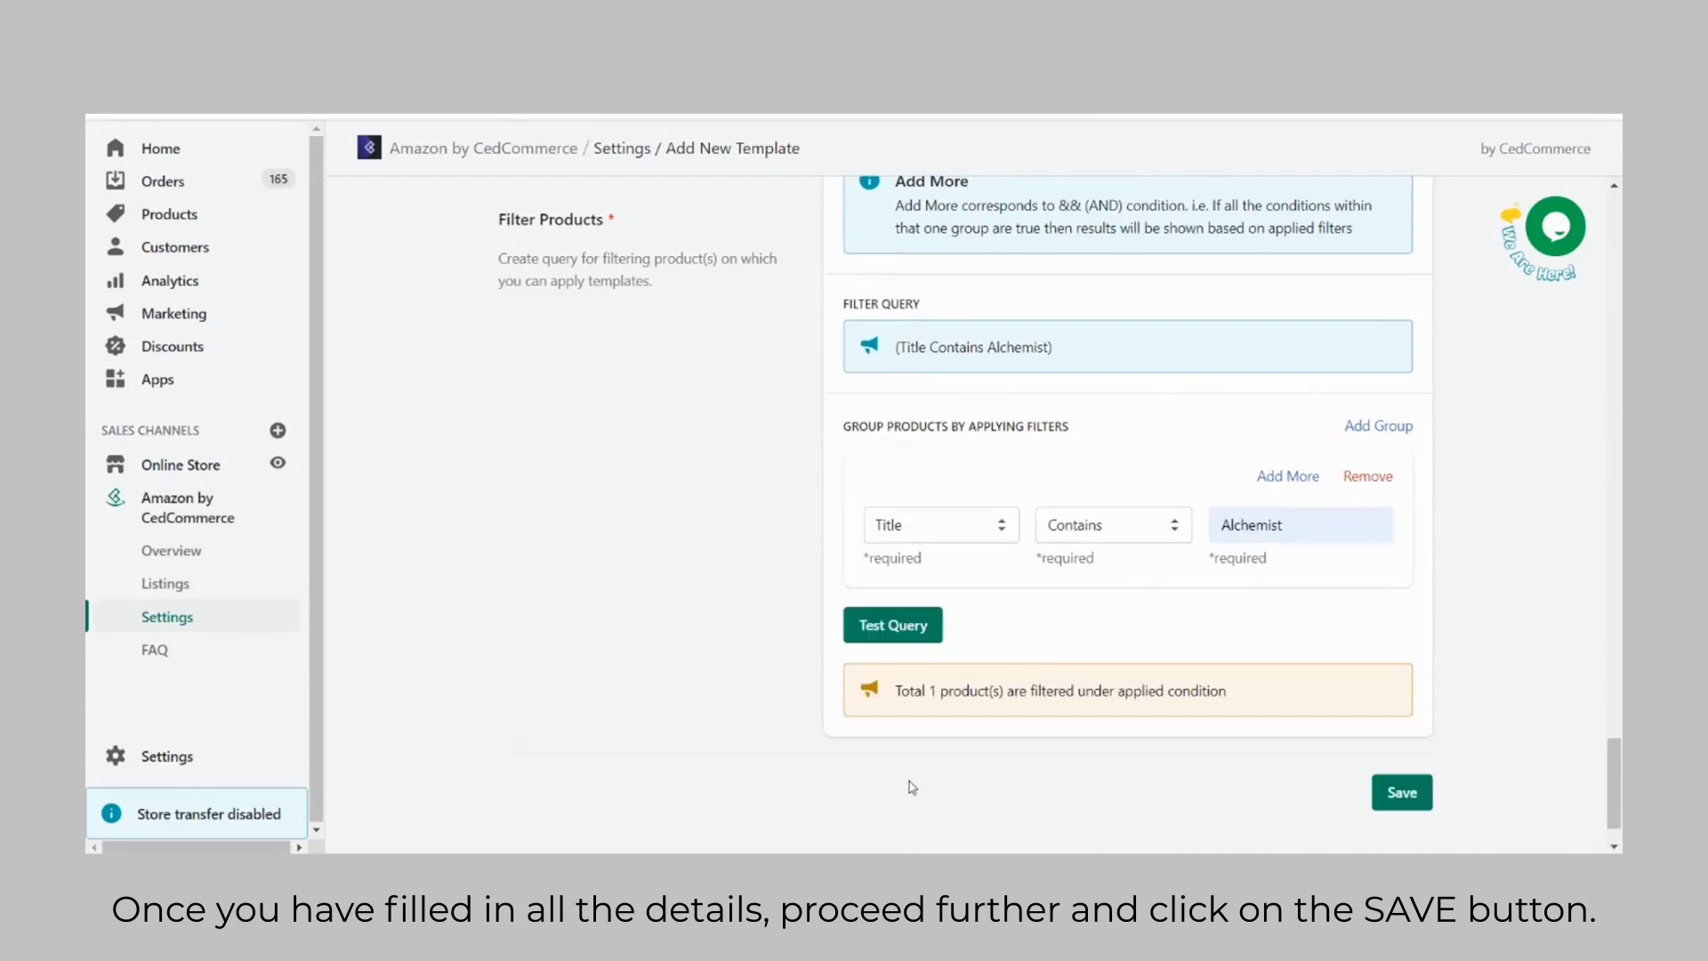
{"action": "left_click", "coordinate": [1401, 792]}
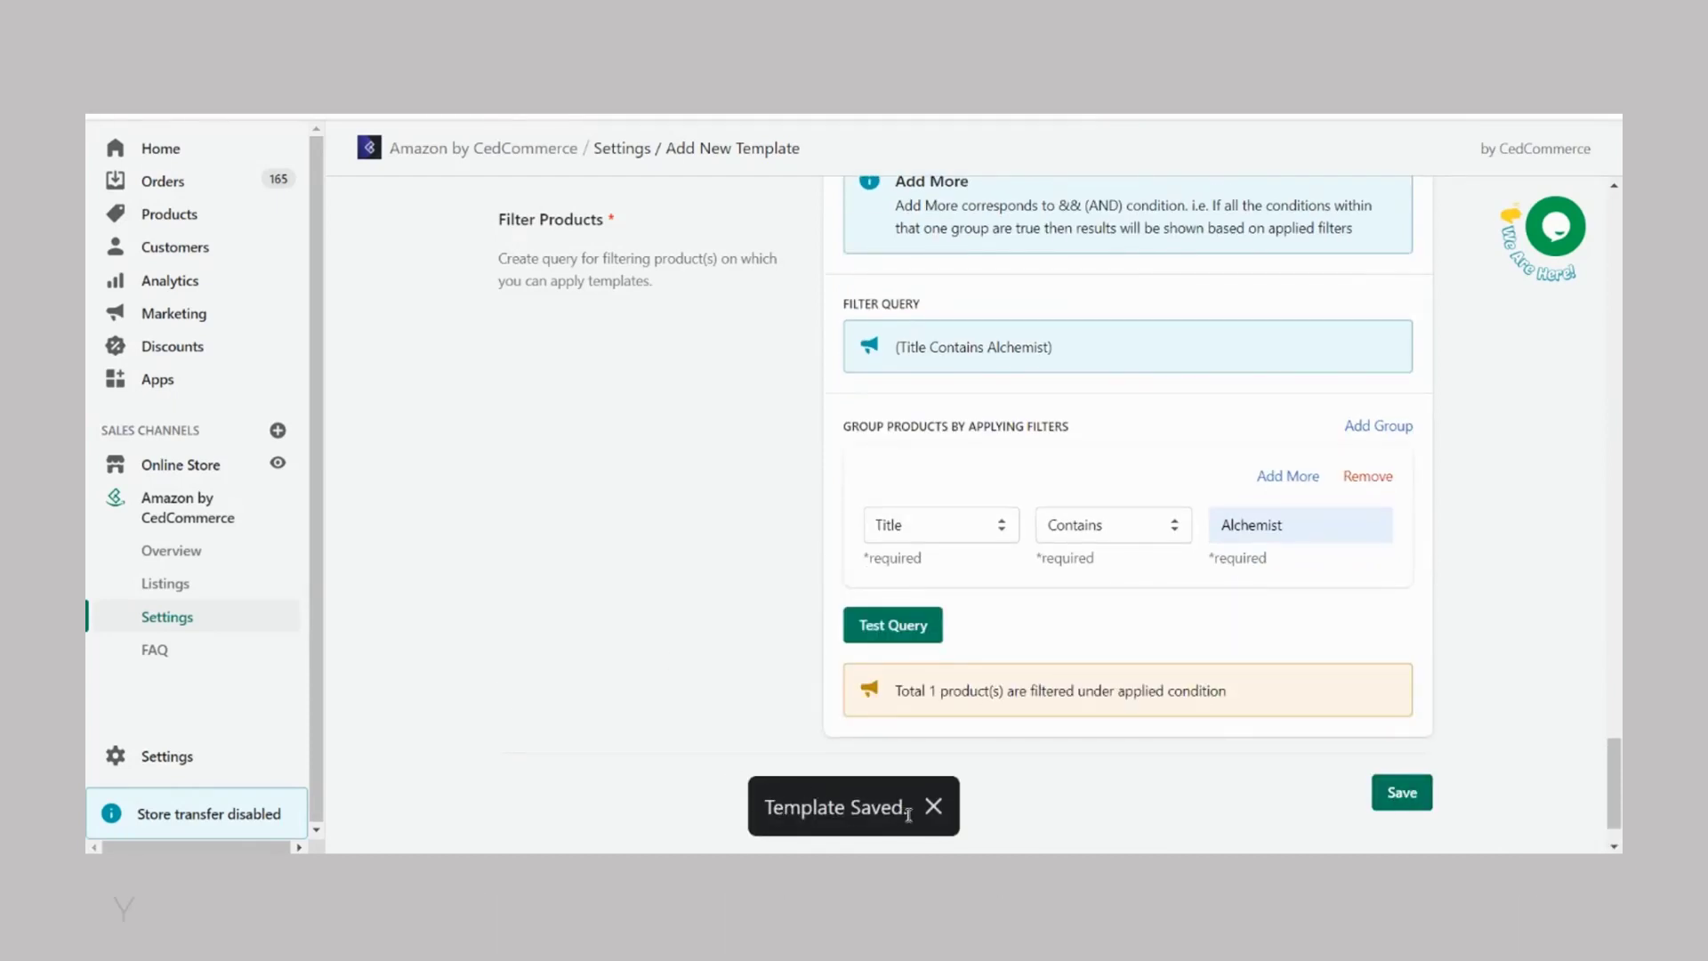
Step: Return to the product templates list and clone the Books template
{"action": "left_click", "coordinate": [169, 619]}
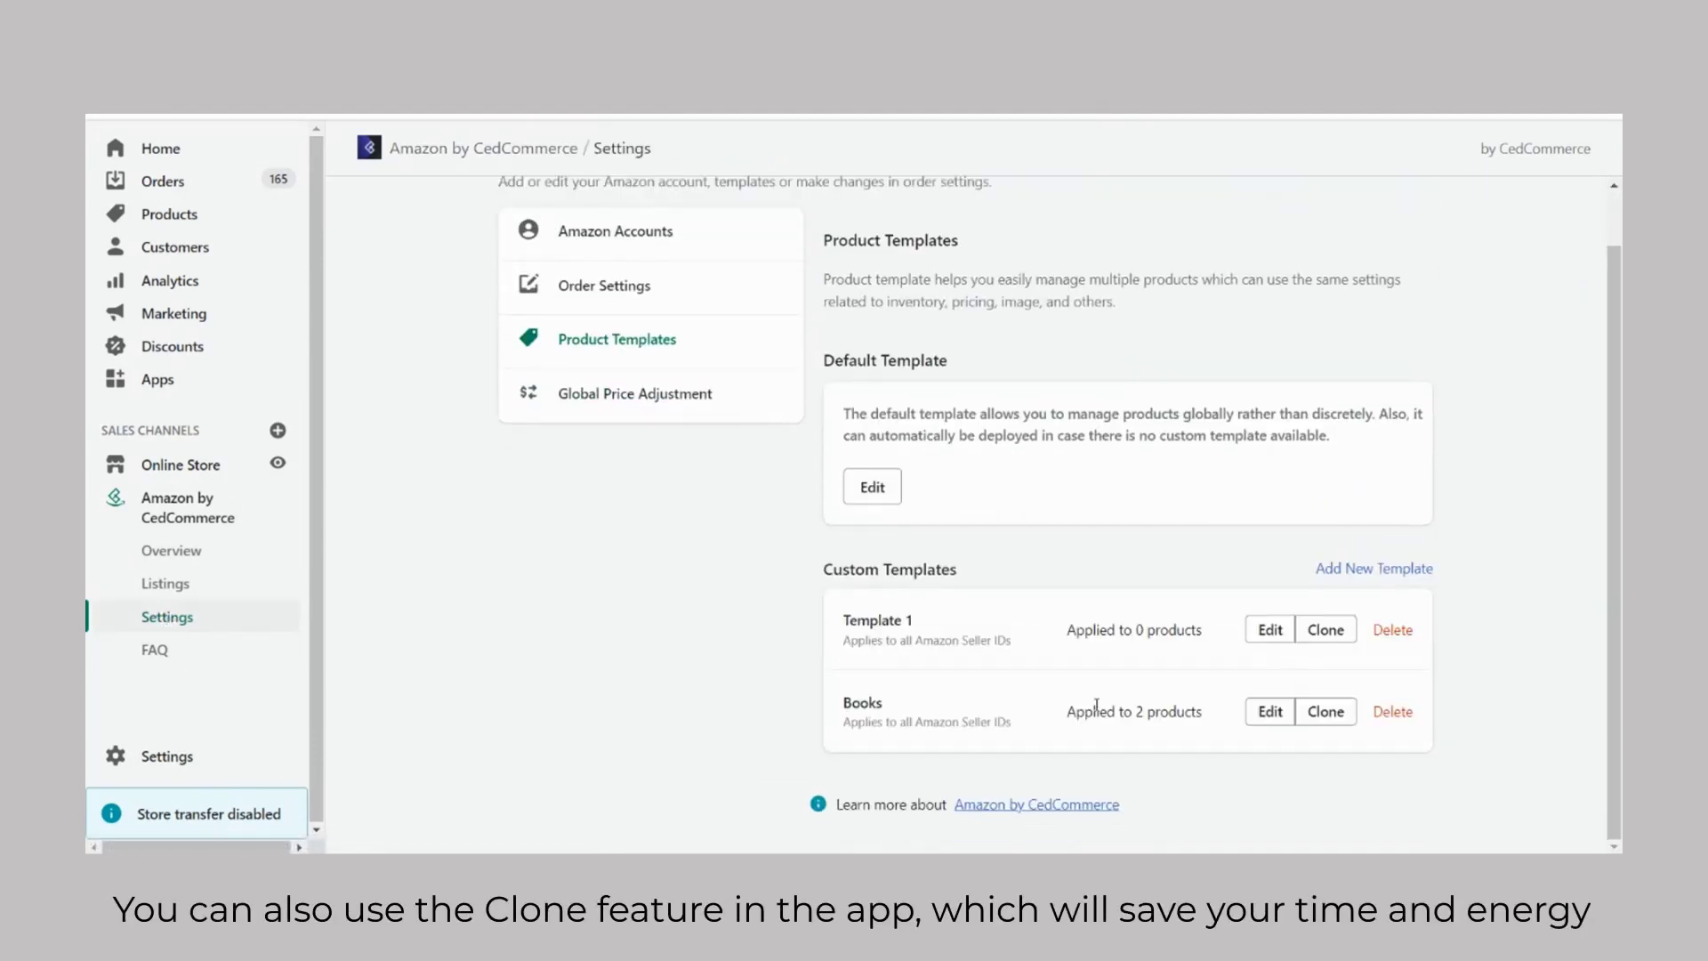
{"action": "left_click", "coordinate": [1326, 713]}
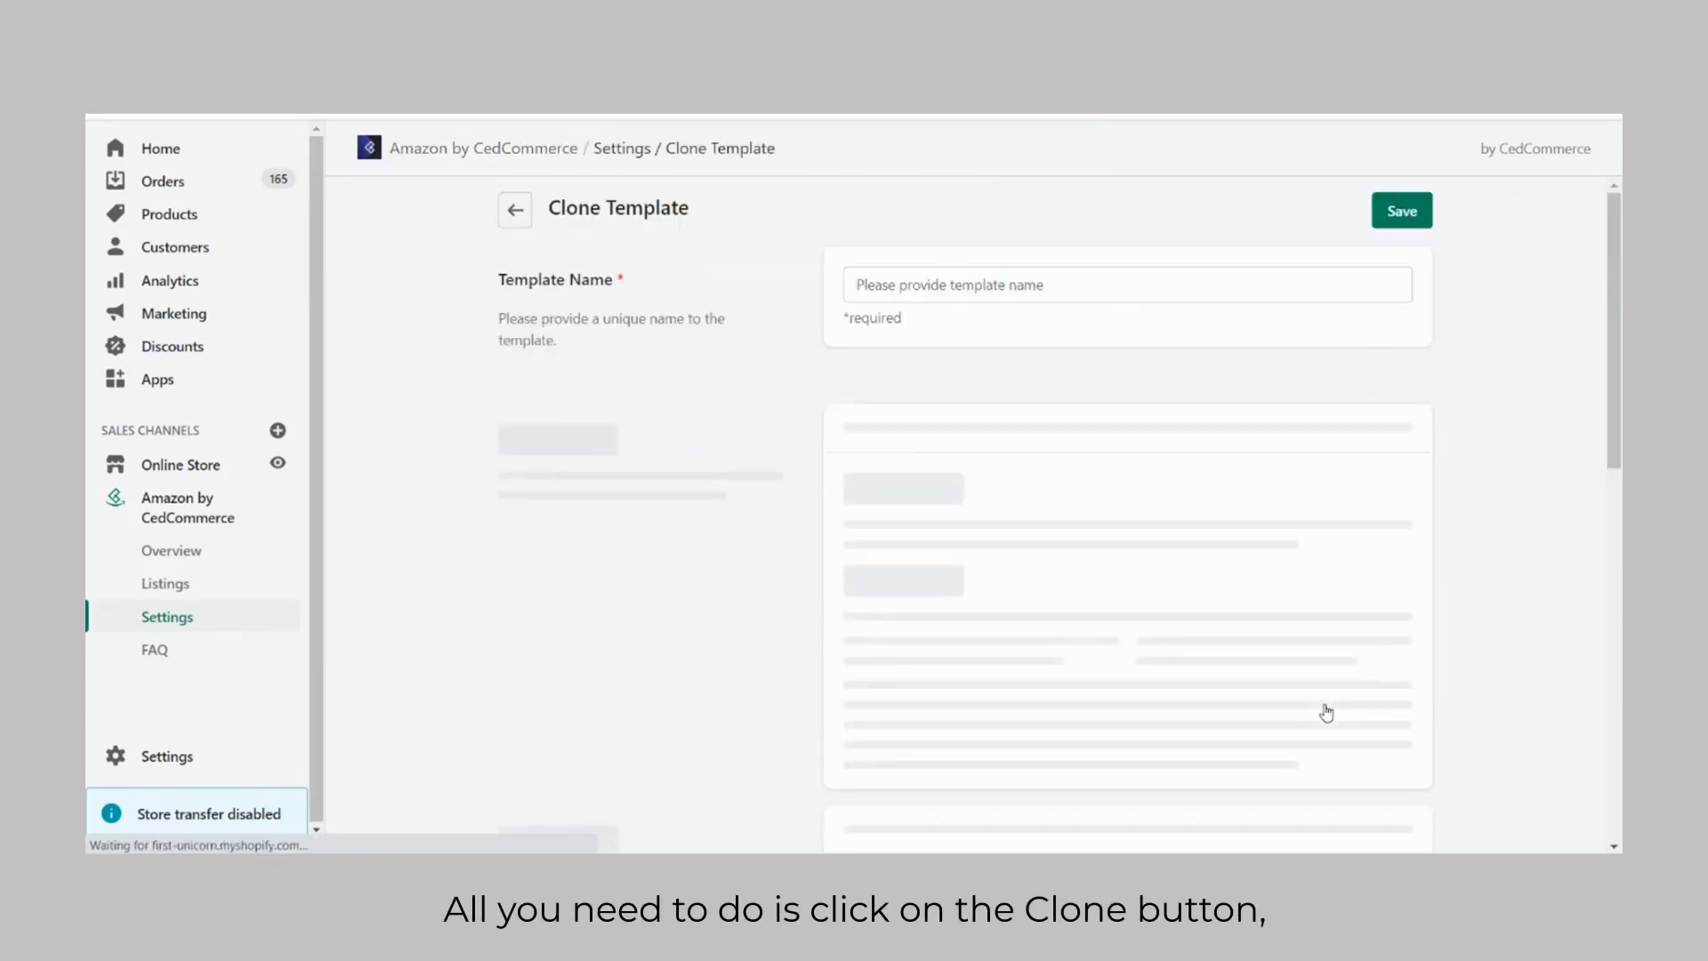